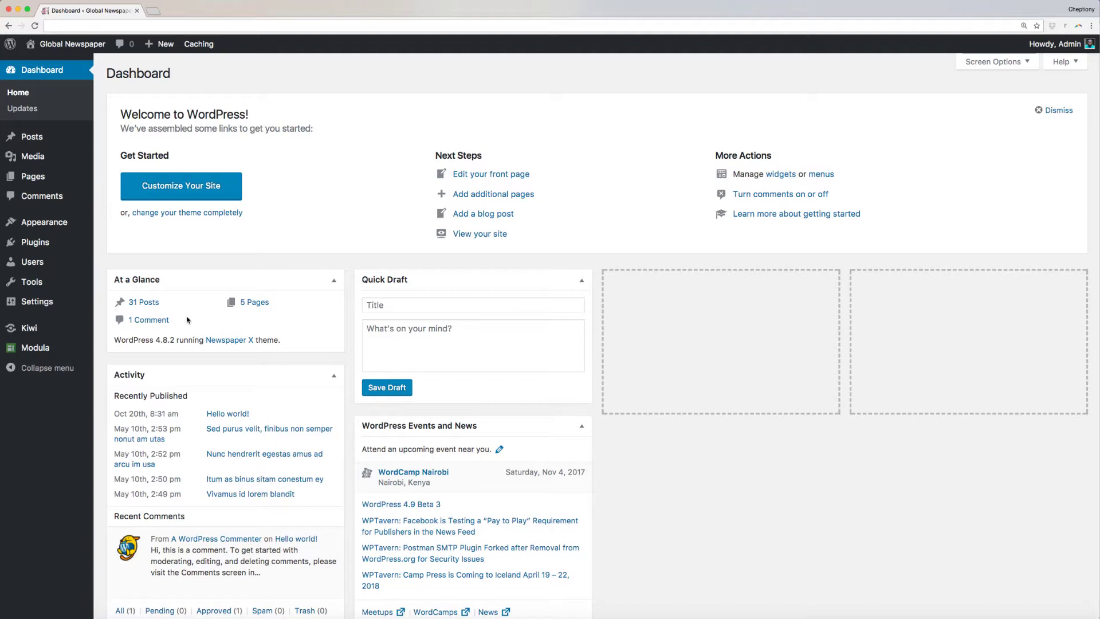
- Open Appearance > Customize and go to its Widgets panel listing the homepage and footer areas
{"action": "mouse_move", "coordinate": [67, 228]}
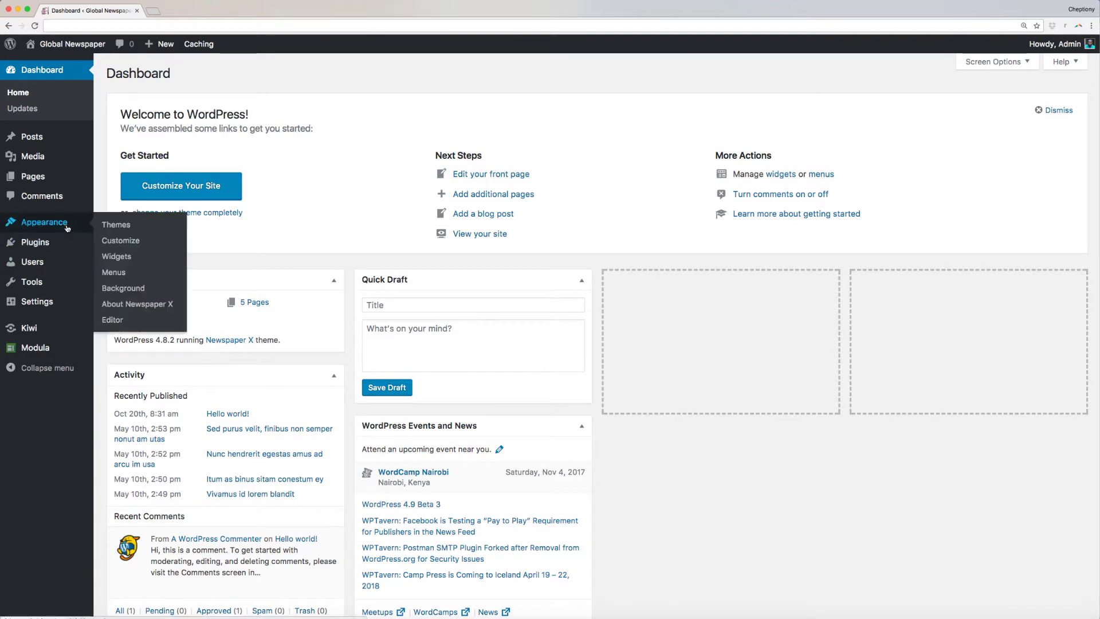
{"action": "left_click", "coordinate": [134, 243]}
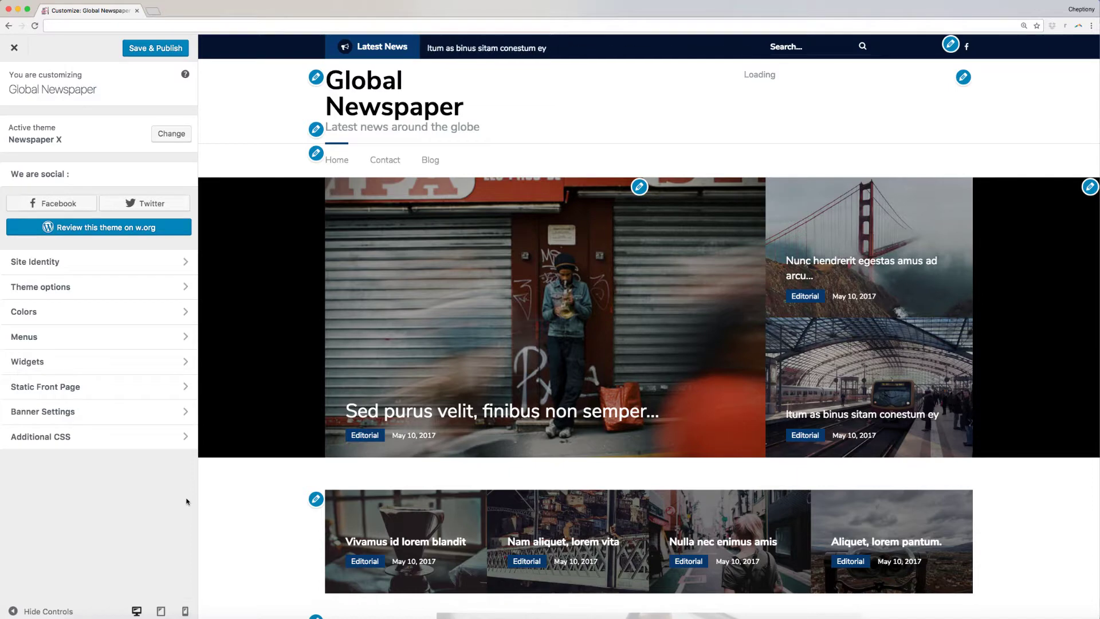
{"action": "left_click", "coordinate": [59, 361]}
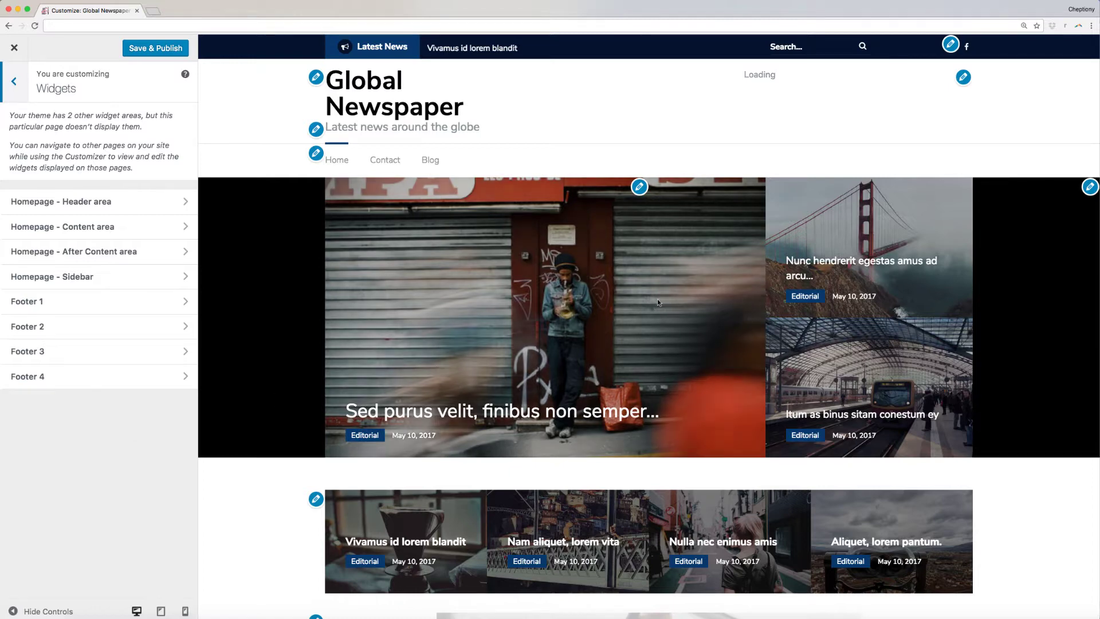
- In Homepage – Header, title the Newspaper X Header Module 'Editors pick'
{"action": "left_click", "coordinate": [103, 205]}
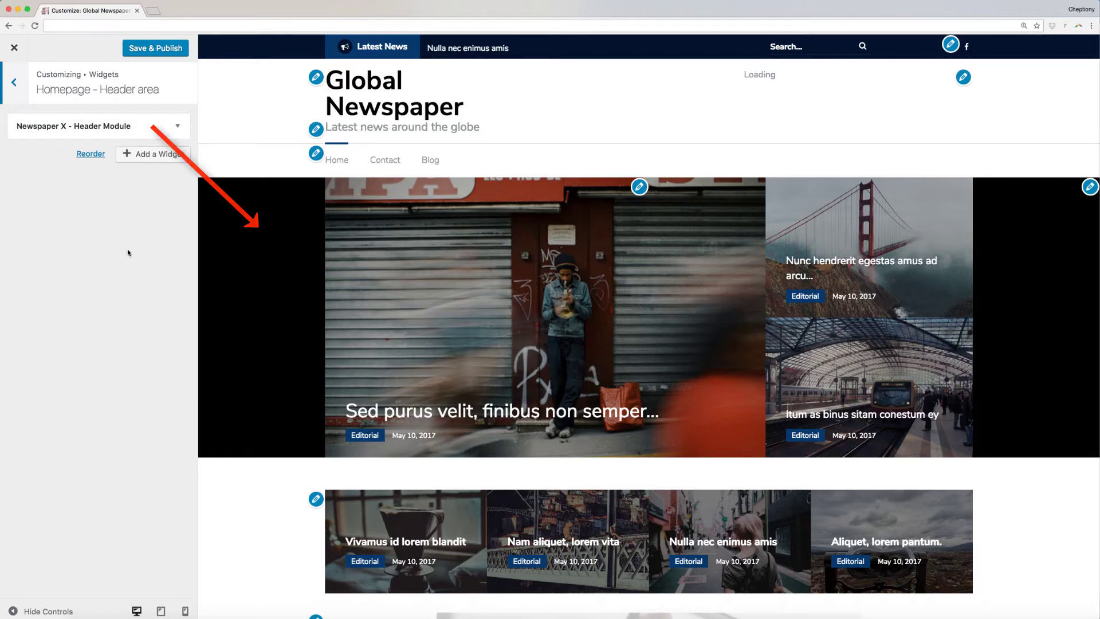
{"action": "left_click", "coordinate": [103, 127]}
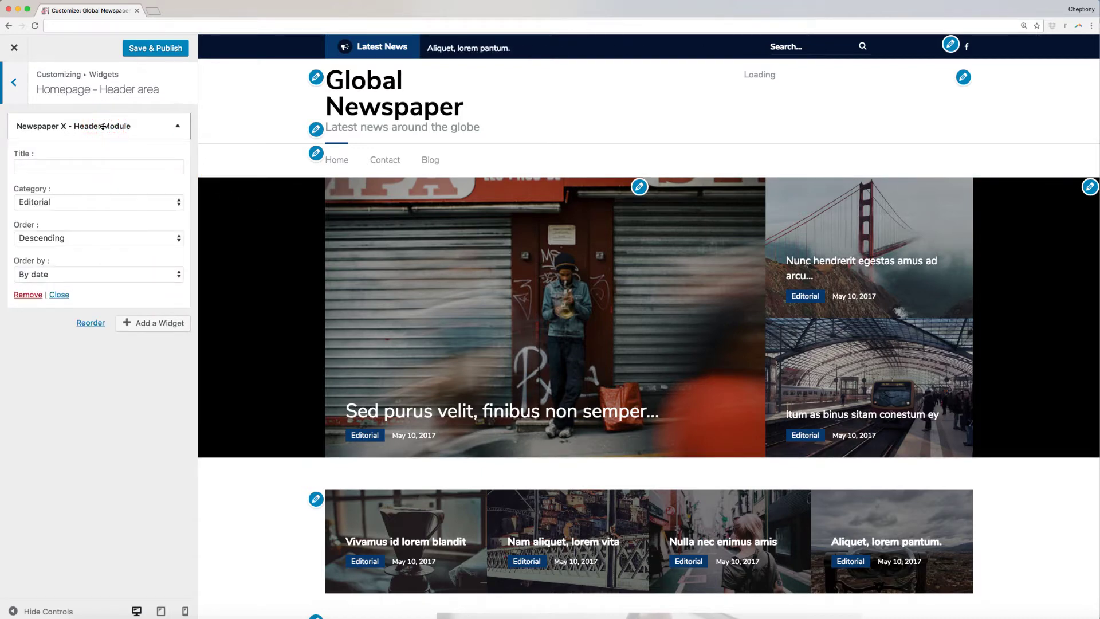
{"action": "left_click", "coordinate": [84, 163]}
{"action": "type", "text": "Edito"}
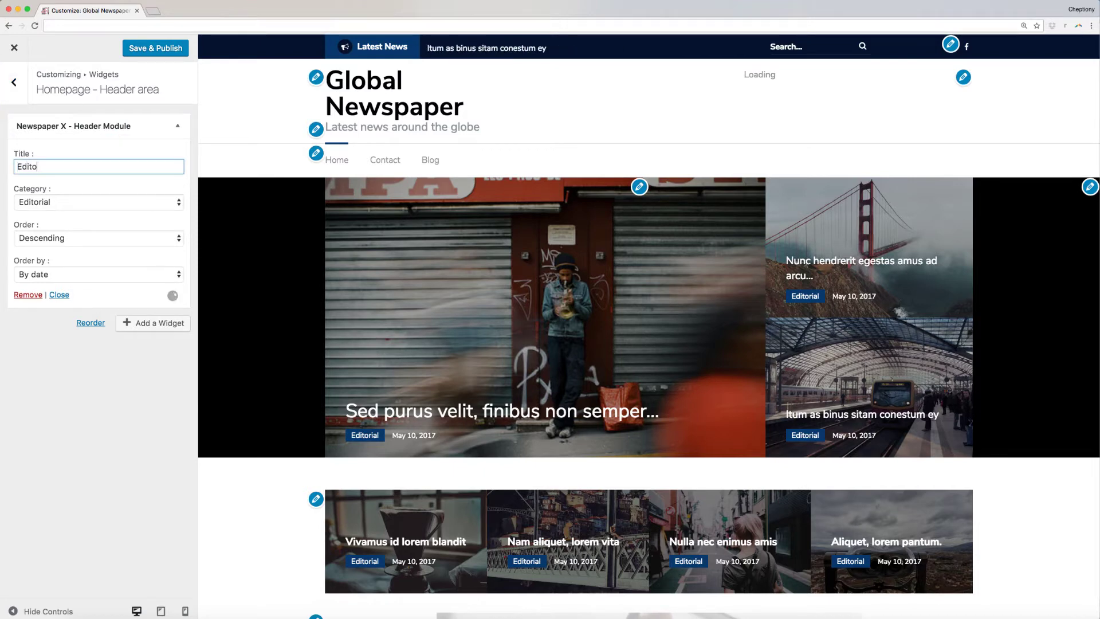
{"action": "type", "text": "rs picj"}
{"action": "key", "text": "BackSpace"}
{"action": "type", "text": "k"}
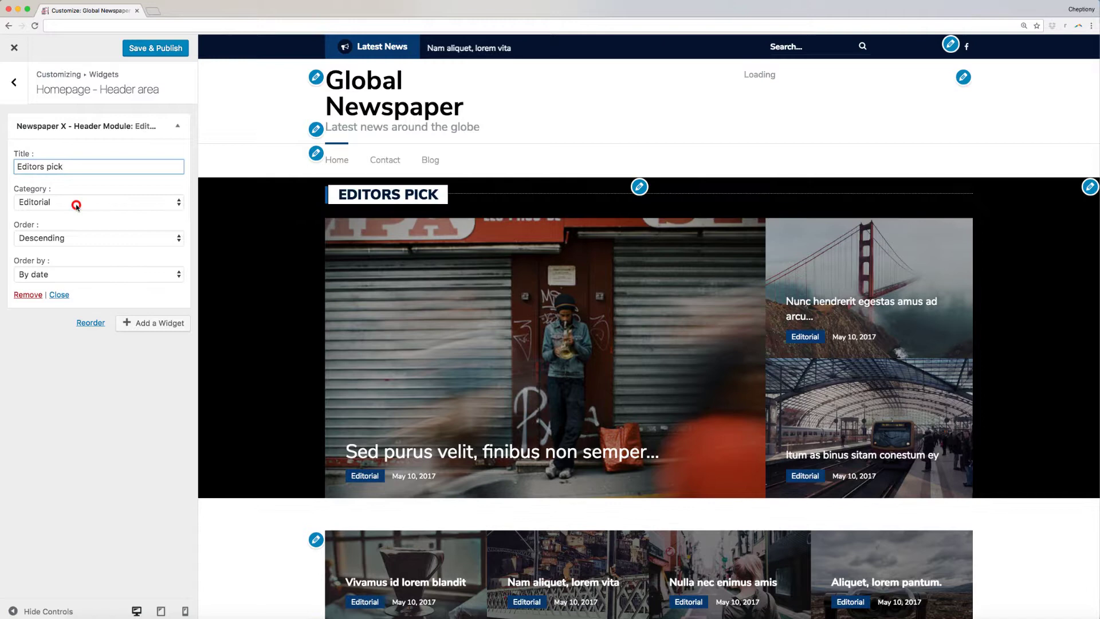
- Keep the Editorial category and Descending order, and sort the module's posts by comments
{"action": "left_click", "coordinate": [76, 203]}
{"action": "left_click", "coordinate": [78, 202]}
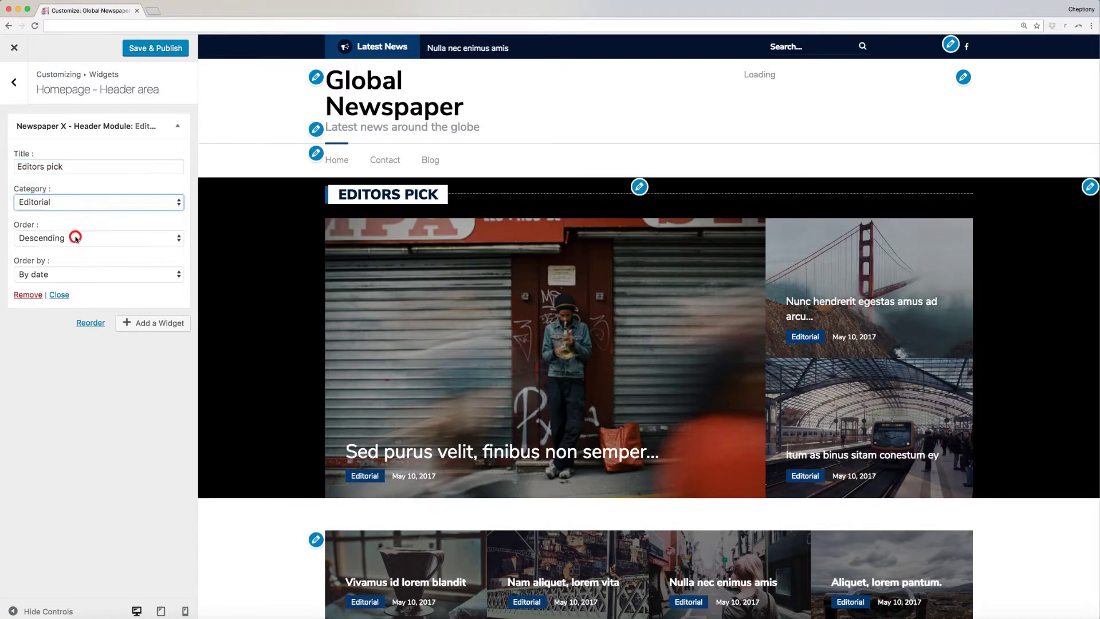
{"action": "left_click", "coordinate": [73, 238]}
{"action": "left_click", "coordinate": [75, 238]}
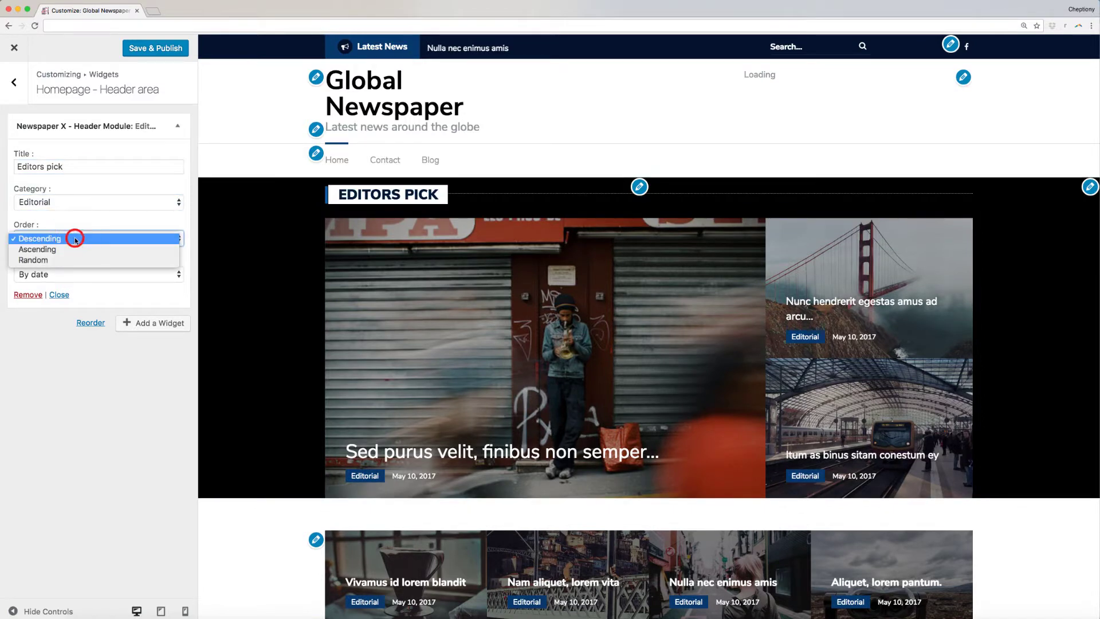
{"action": "left_click", "coordinate": [67, 279]}
{"action": "left_click", "coordinate": [69, 288]}
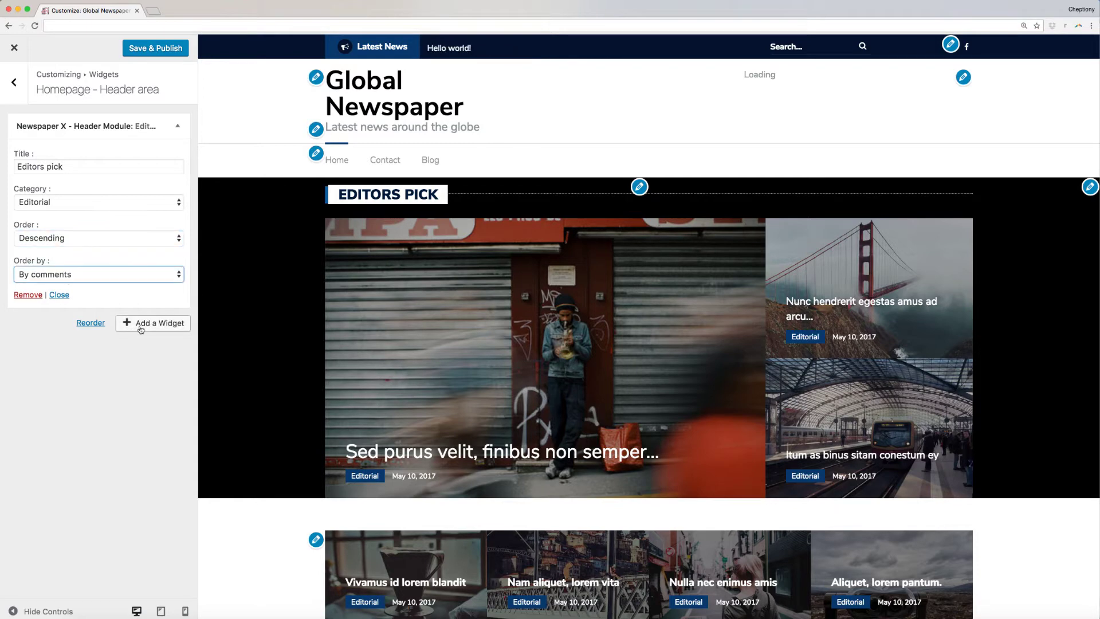
- Add an Audio widget titled 'Podcast' to the homepage header area
{"action": "left_click", "coordinate": [139, 330]}
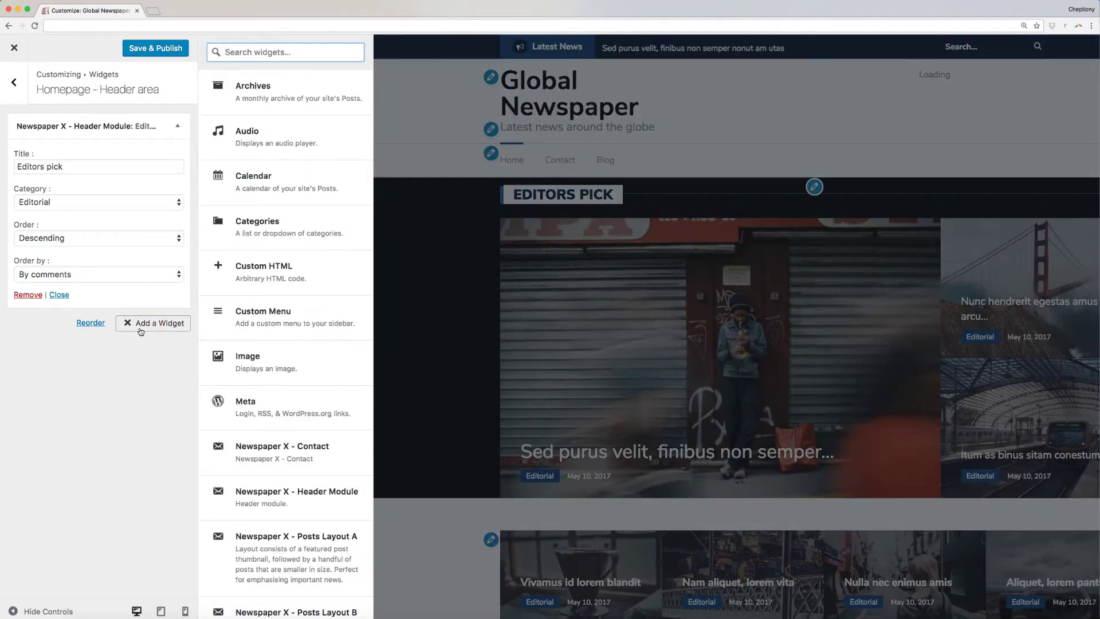
{"action": "left_click", "coordinate": [310, 144]}
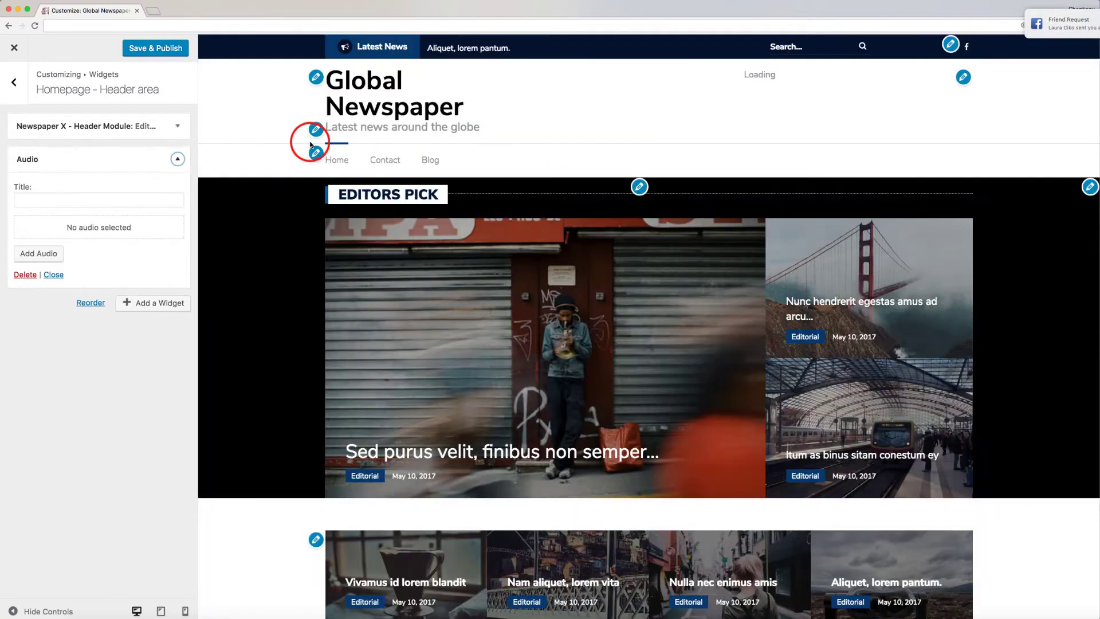
{"action": "left_click", "coordinate": [25, 200]}
{"action": "type", "text": "Podcast"}
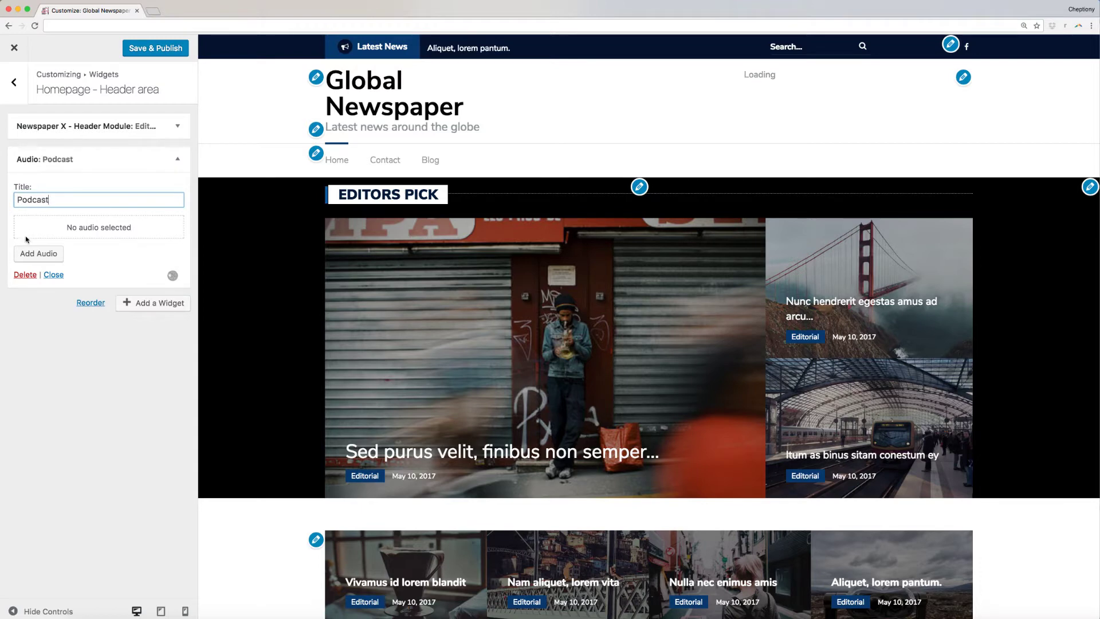
- Insert the mp3 file from a pasted URL and add it to the Podcast widget
{"action": "left_click", "coordinate": [29, 254]}
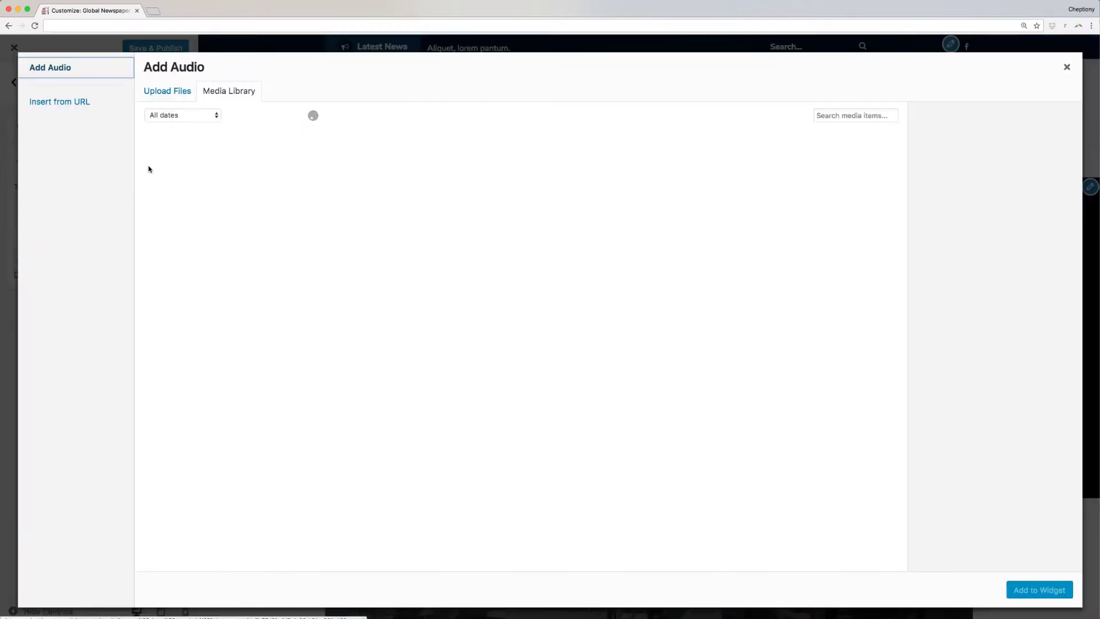
{"action": "left_click", "coordinate": [57, 101]}
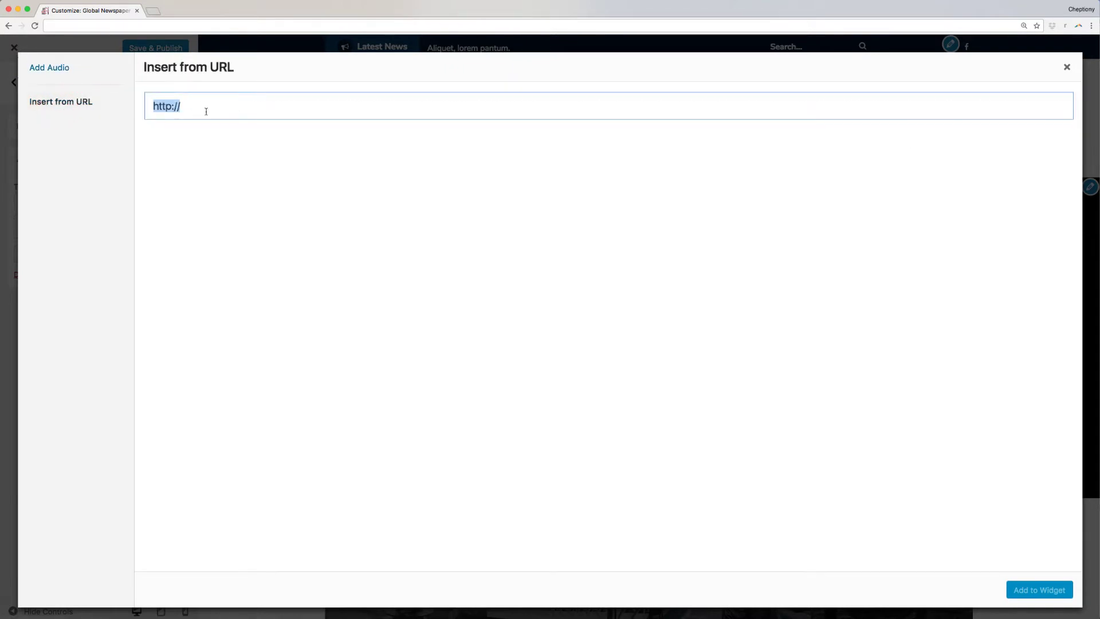
{"action": "key", "text": "super+v"}
{"action": "left_click", "coordinate": [1039, 591]}
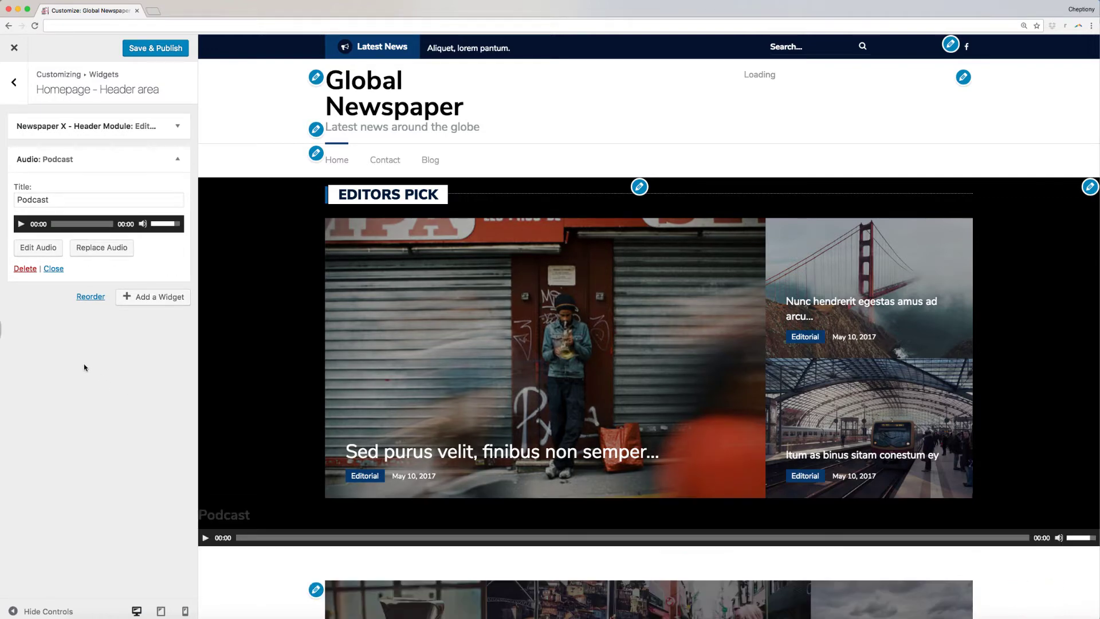
{"action": "scroll", "coordinate": [204, 403], "scroll_direction": "down", "scroll_amount": 1}
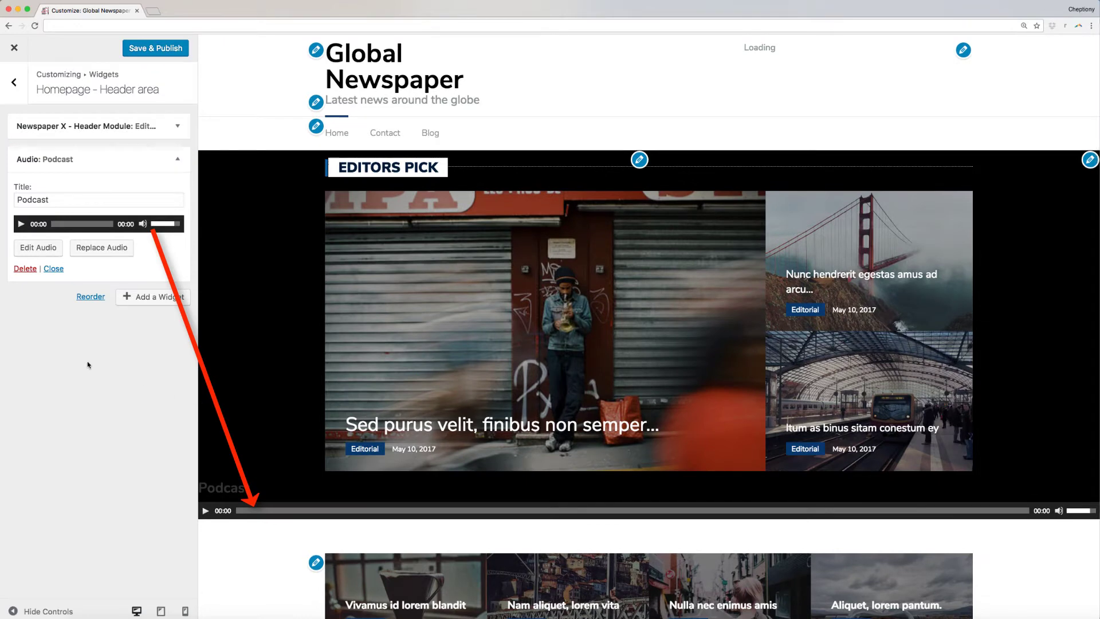
- Reorder the Podcast player above Editors Pick and back below it, then return to the widget areas
{"action": "left_click", "coordinate": [91, 161]}
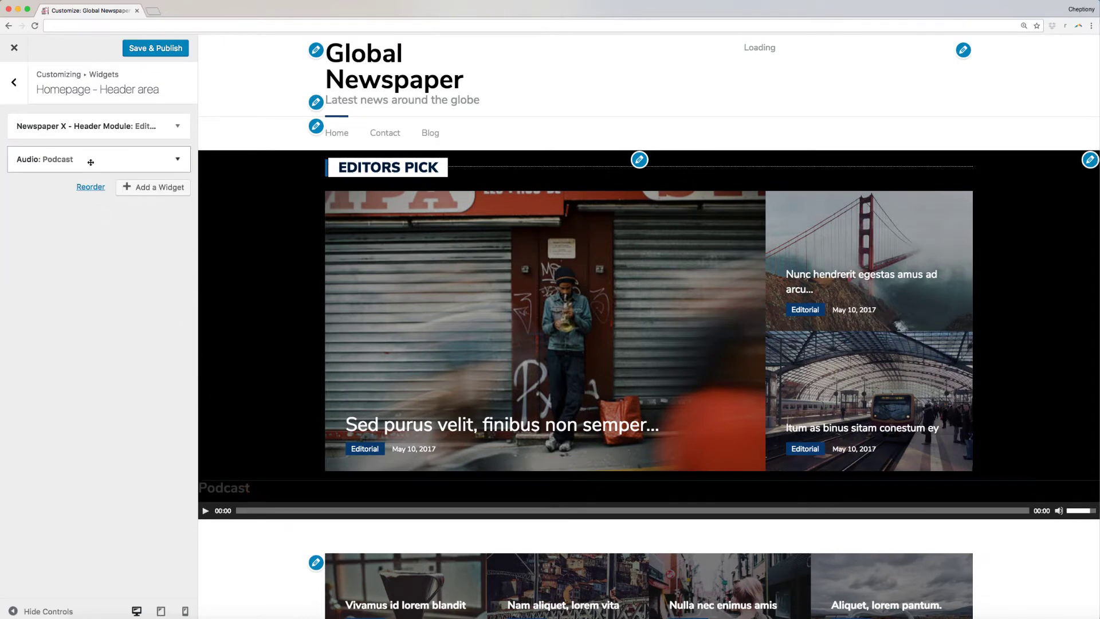
{"action": "mouse_move", "coordinate": [91, 162]}
{"action": "left_mouse_down"}
{"action": "mouse_move", "coordinate": [91, 130]}
{"action": "mouse_move", "coordinate": [84, 156]}
{"action": "left_mouse_up"}
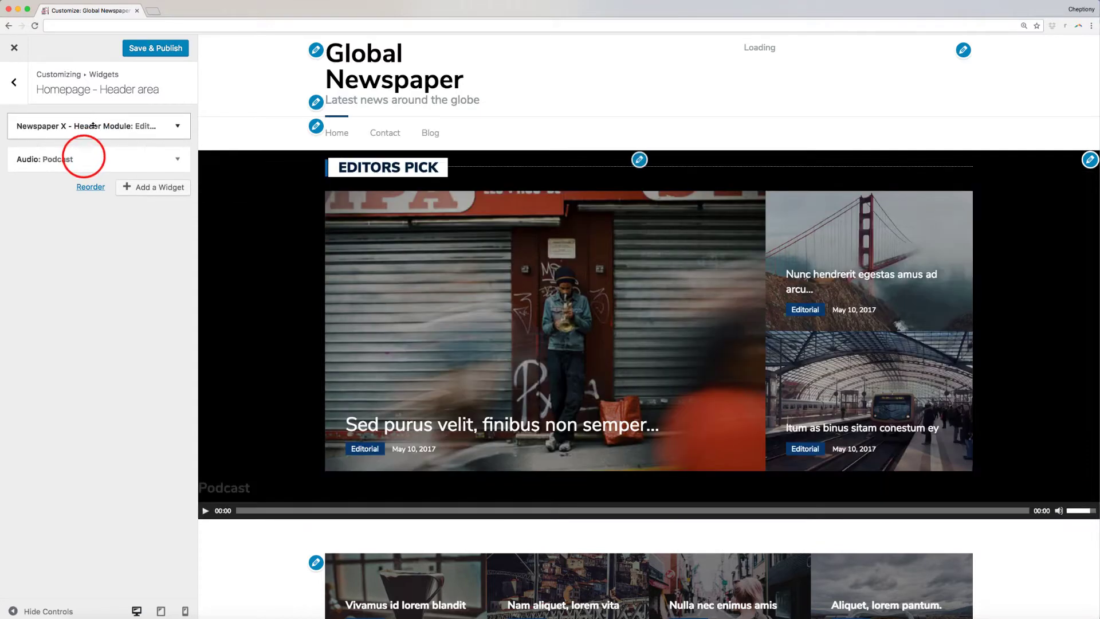
{"action": "left_click", "coordinate": [91, 187]}
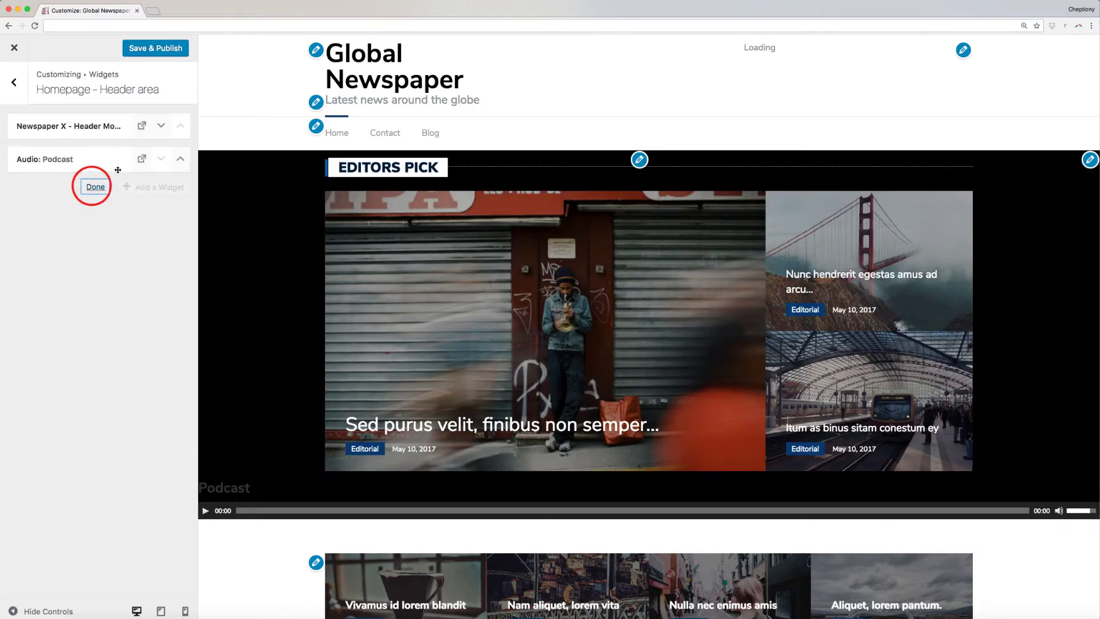
{"action": "left_click", "coordinate": [180, 158]}
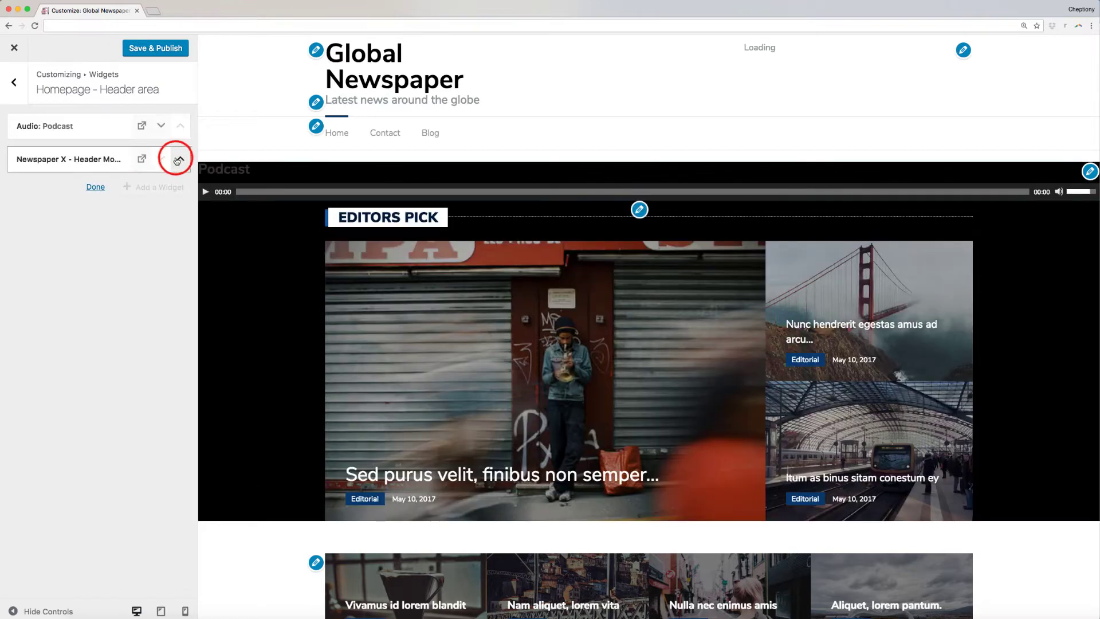
{"action": "left_click", "coordinate": [162, 126]}
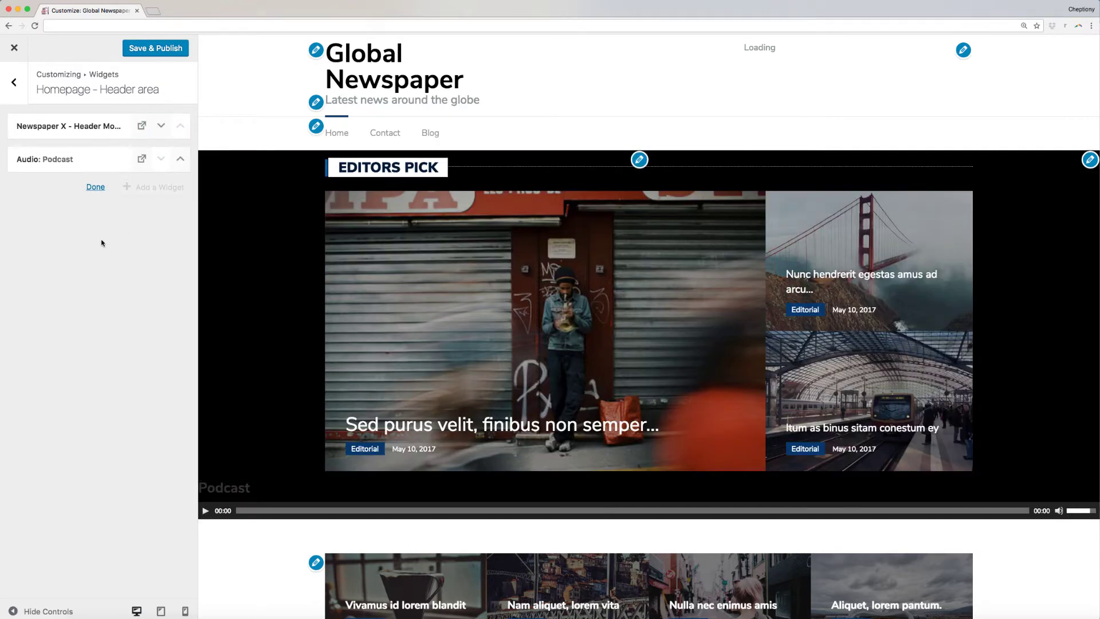
{"action": "left_click", "coordinate": [94, 187]}
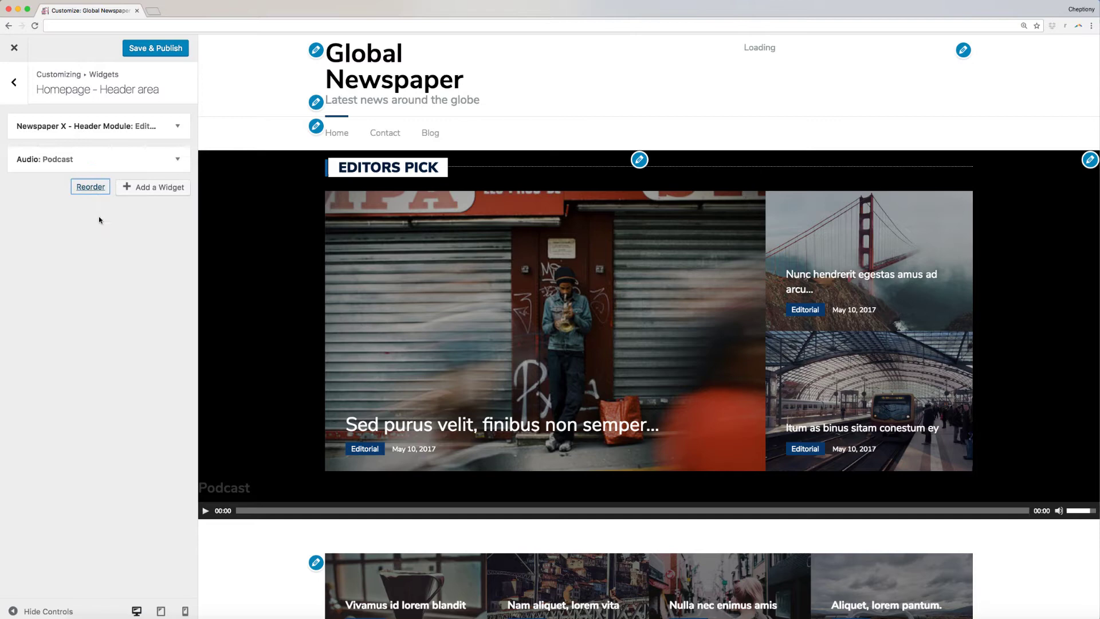
{"action": "left_click", "coordinate": [19, 84]}
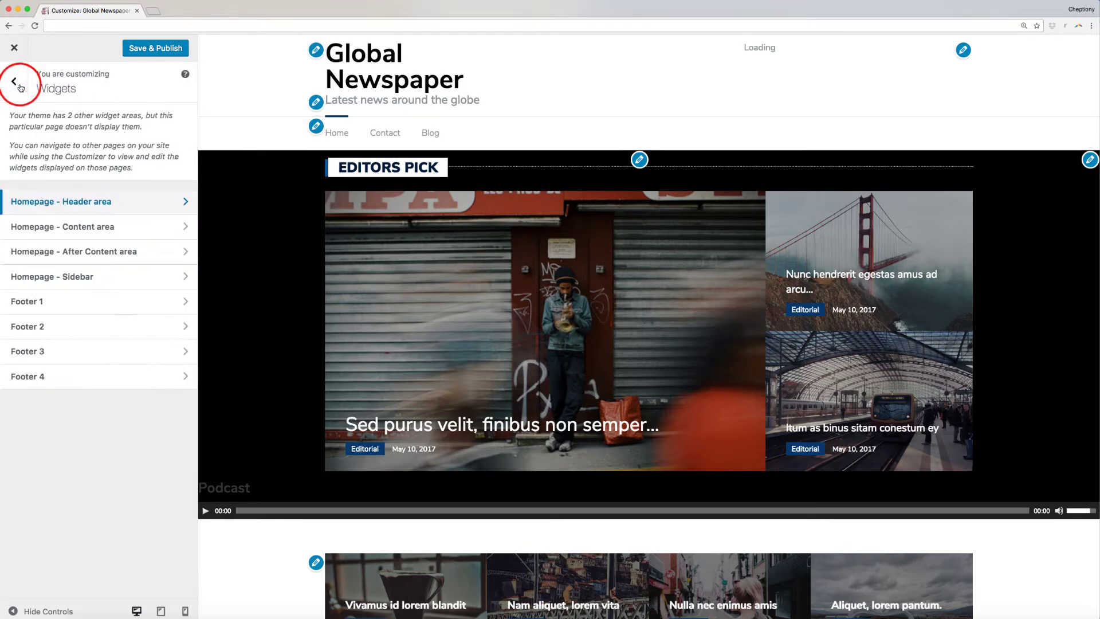
- Open the Homepage – Content area and dismiss the available widgets list
{"action": "left_click", "coordinate": [124, 229]}
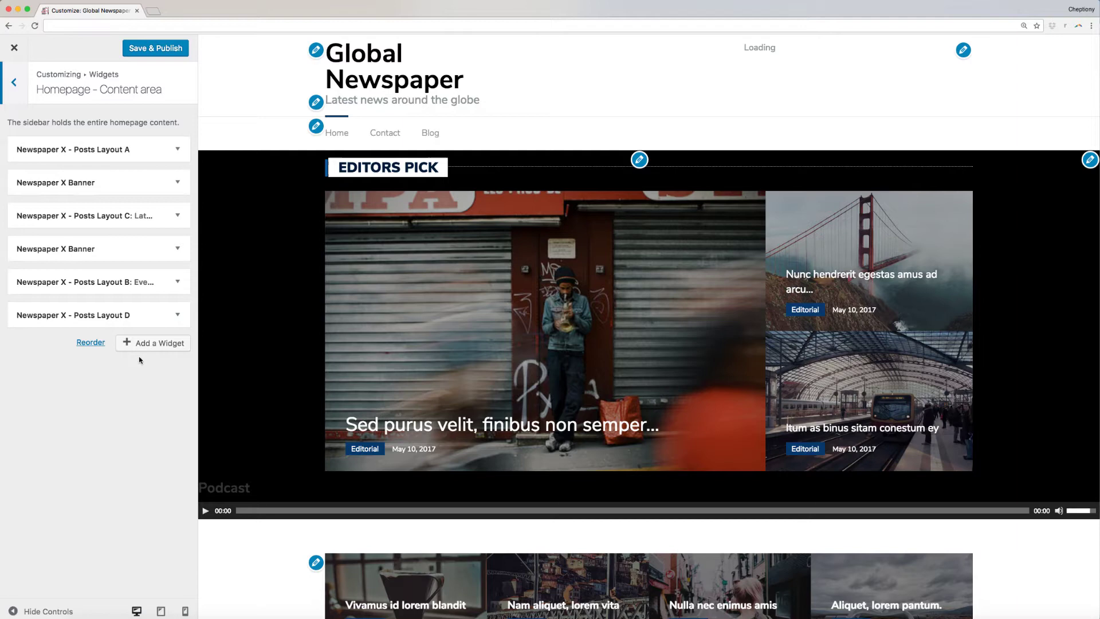
{"action": "left_click", "coordinate": [145, 348]}
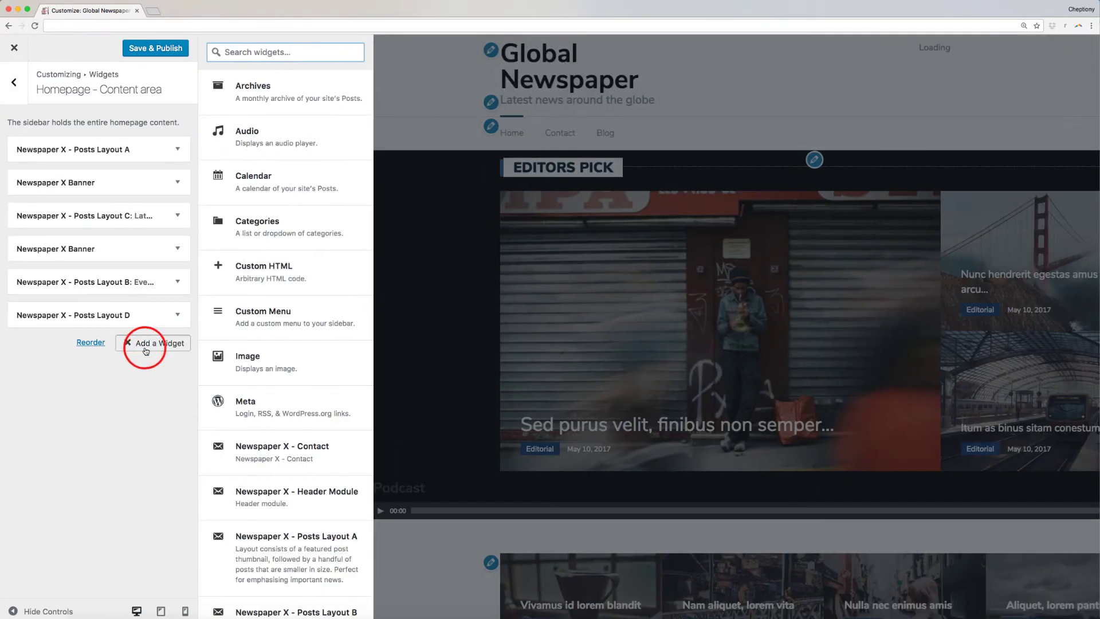
{"action": "left_click", "coordinate": [146, 350]}
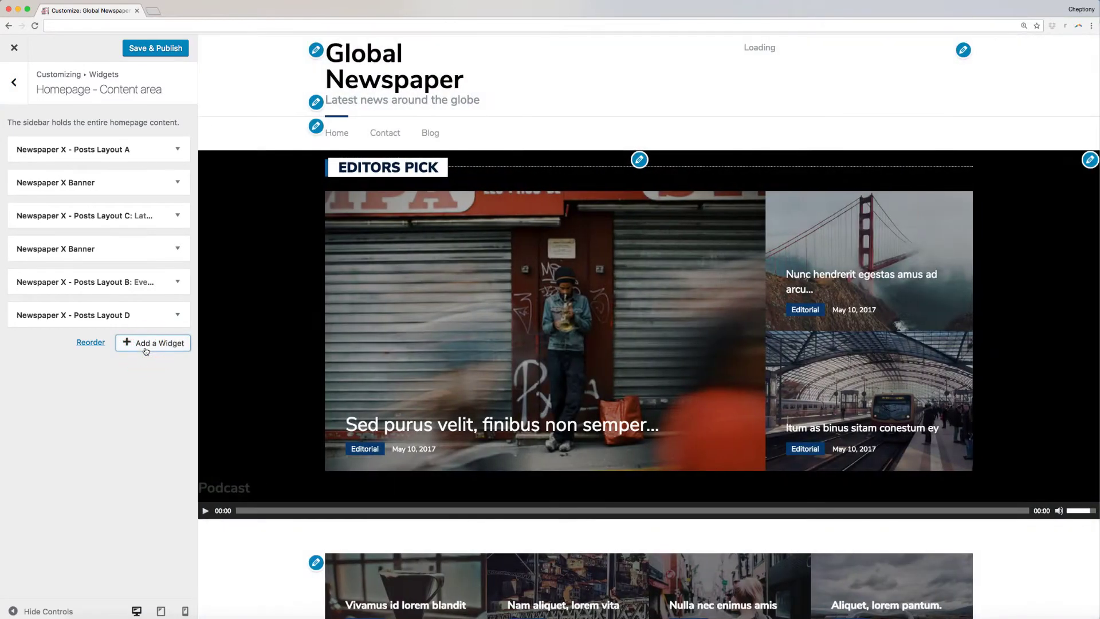
- Title the Posts Layout A block 'Popular stories'
{"action": "left_click", "coordinate": [94, 155]}
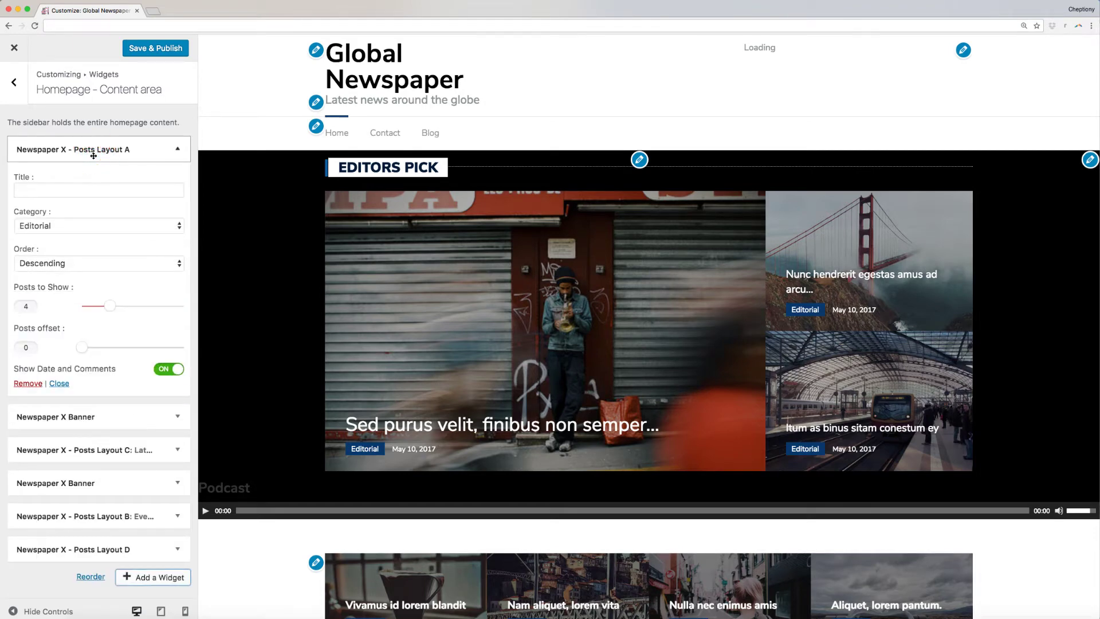
{"action": "scroll", "coordinate": [255, 352], "scroll_direction": "down", "scroll_amount": 3}
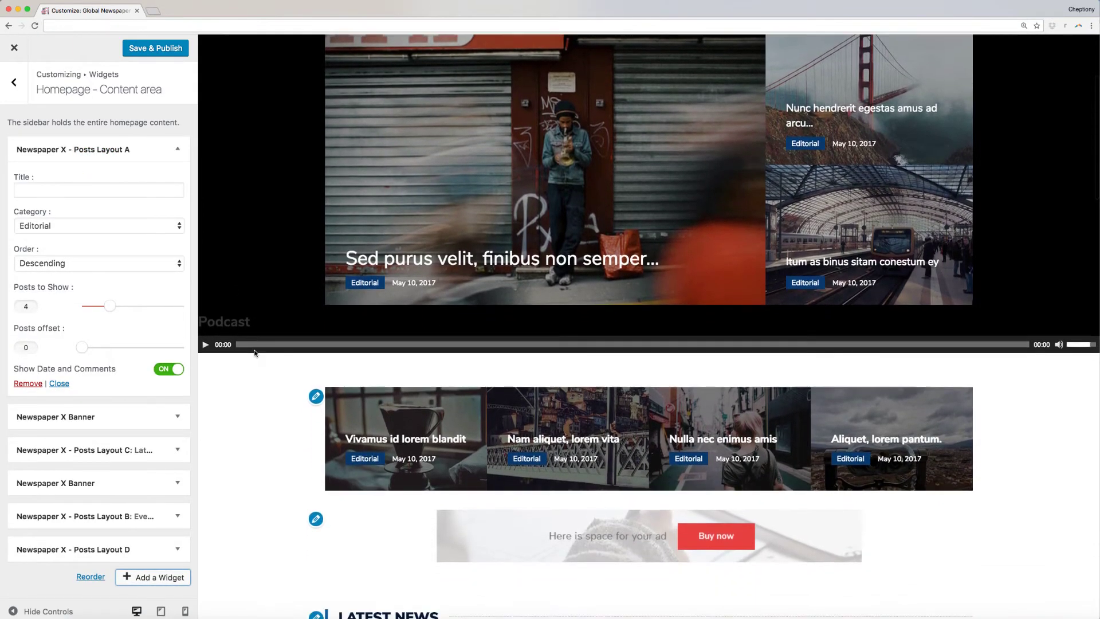
{"action": "scroll", "coordinate": [255, 353], "scroll_direction": "down", "scroll_amount": 2}
{"action": "left_click", "coordinate": [47, 190]}
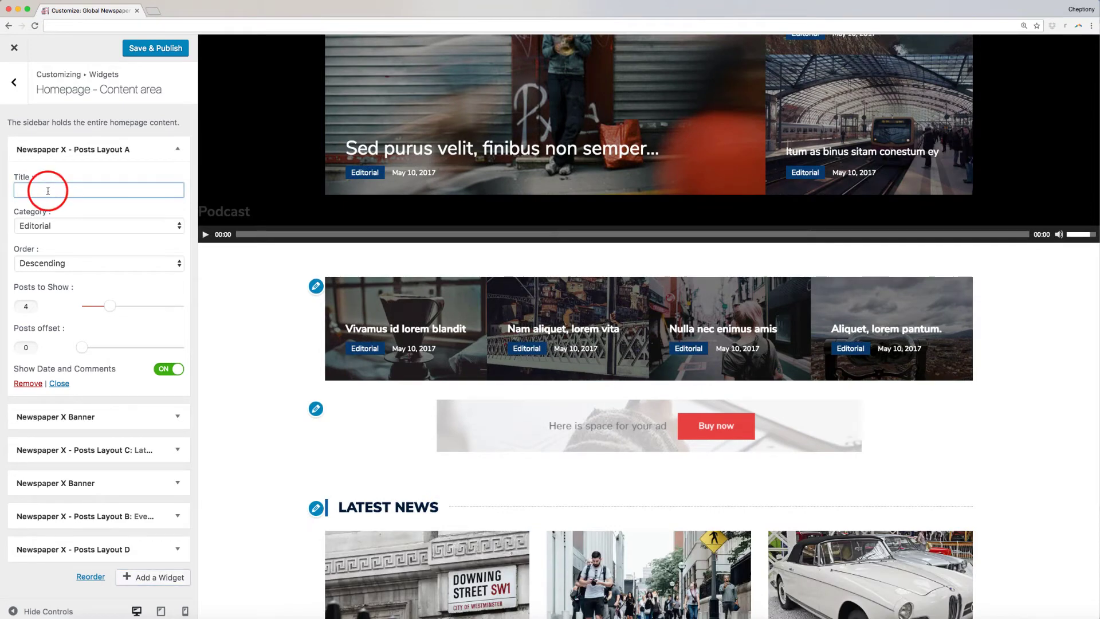
{"action": "type", "text": "Popul"}
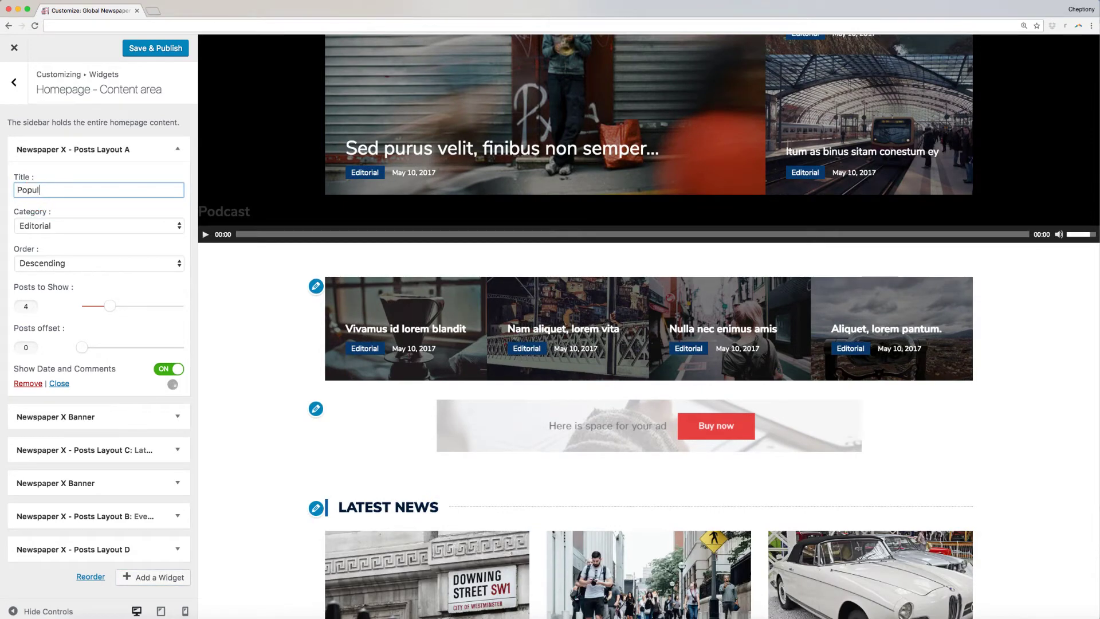
{"action": "type", "text": "ar stories"}
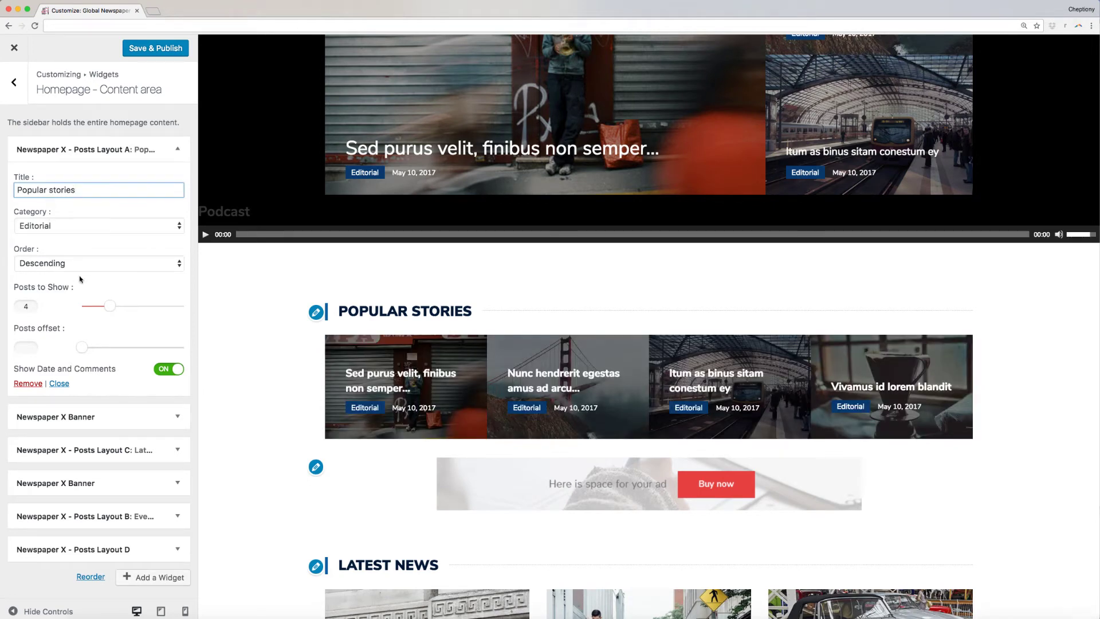
- Limit Popular stories to 3 posts and toggle Show Date off and back on
{"action": "left_click", "coordinate": [106, 310]}
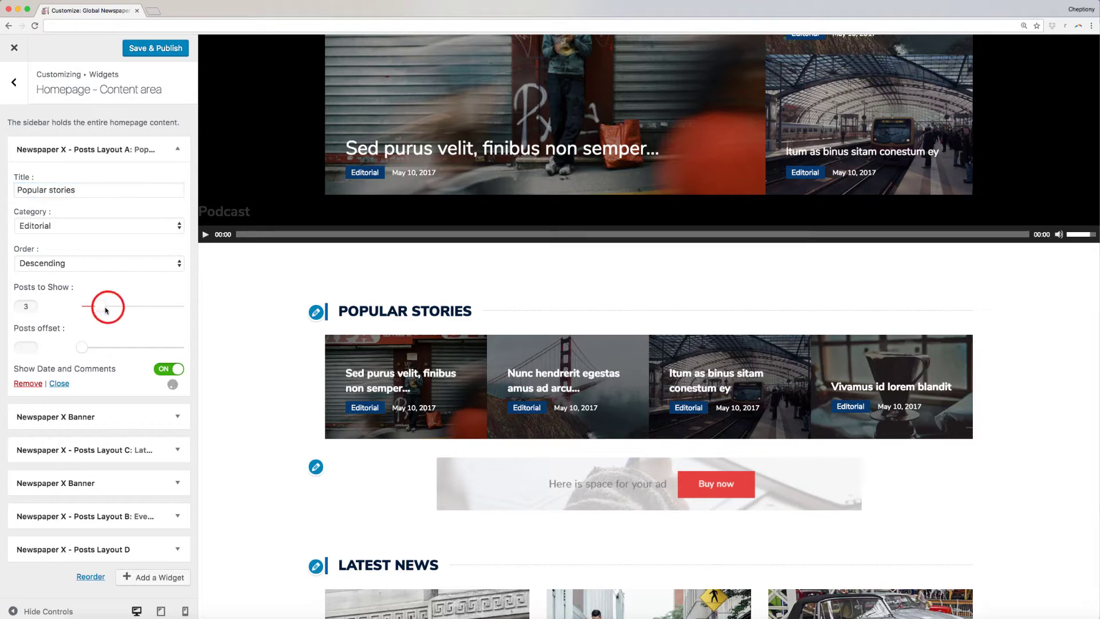
{"action": "left_click", "coordinate": [164, 371]}
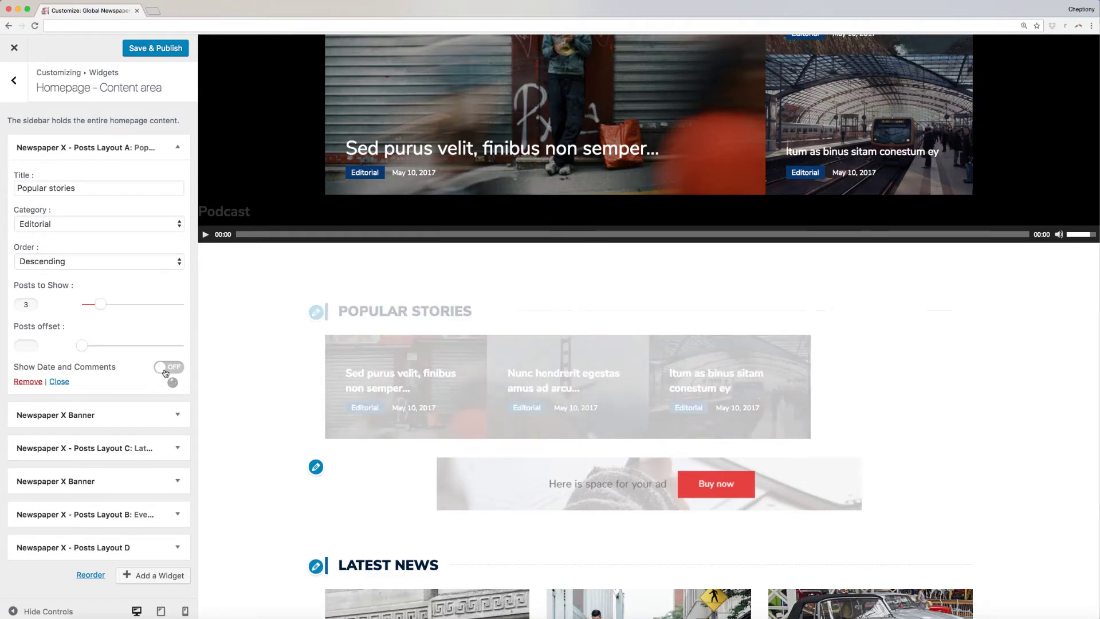
{"action": "left_click", "coordinate": [165, 369]}
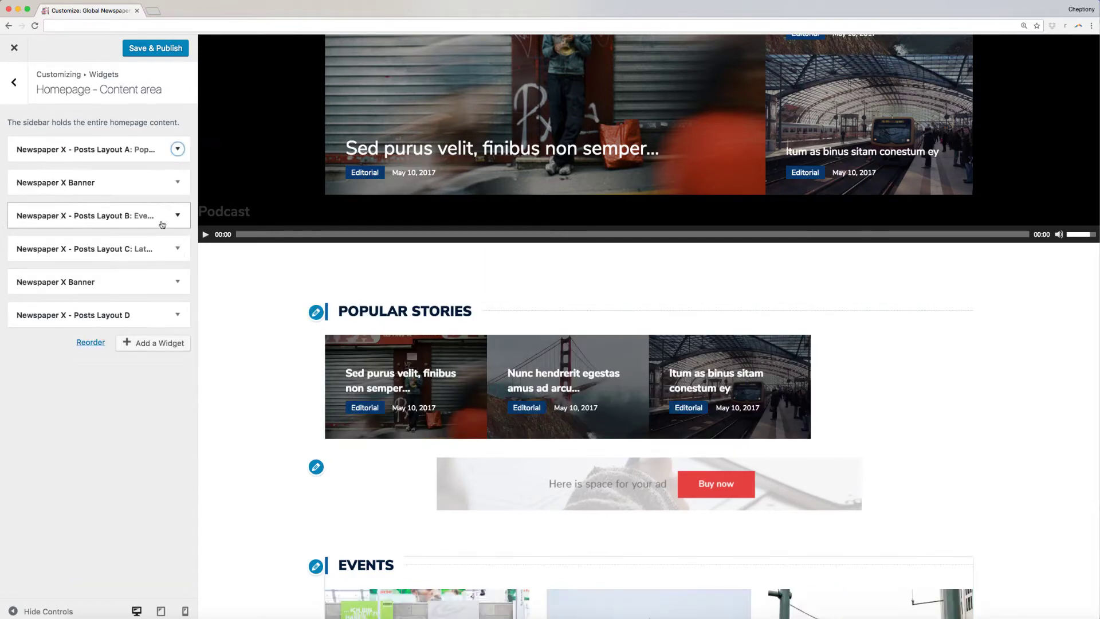
- Keep the Events category, raise the Events block to 4 posts, and hide dates and comments
{"action": "left_click", "coordinate": [177, 215]}
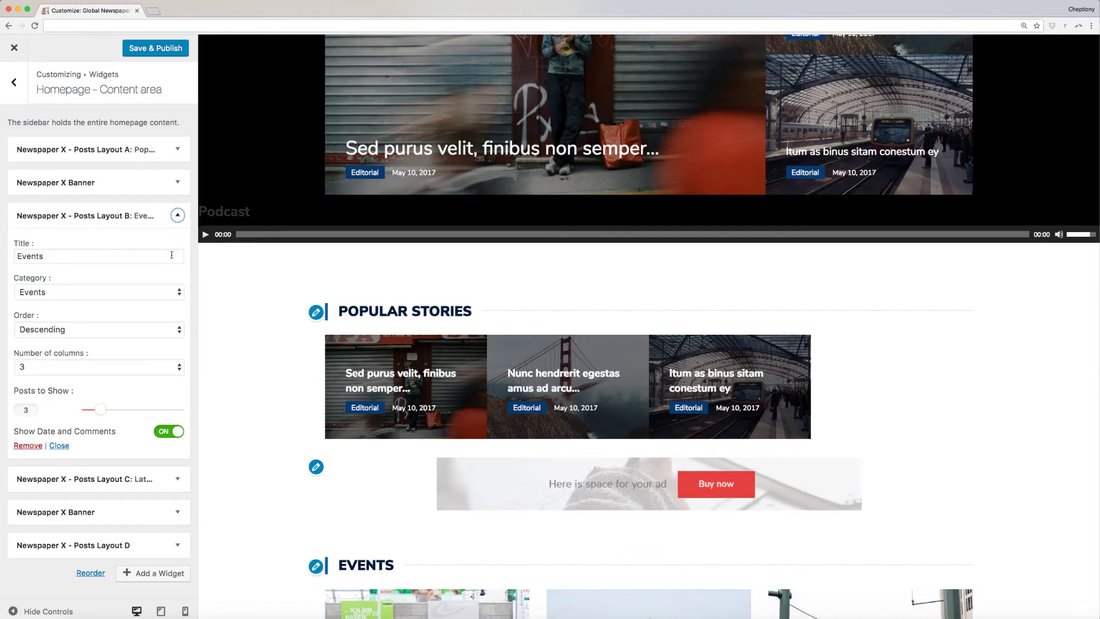
{"action": "scroll", "coordinate": [279, 321], "scroll_direction": "down", "scroll_amount": 8}
{"action": "left_click", "coordinate": [54, 253]}
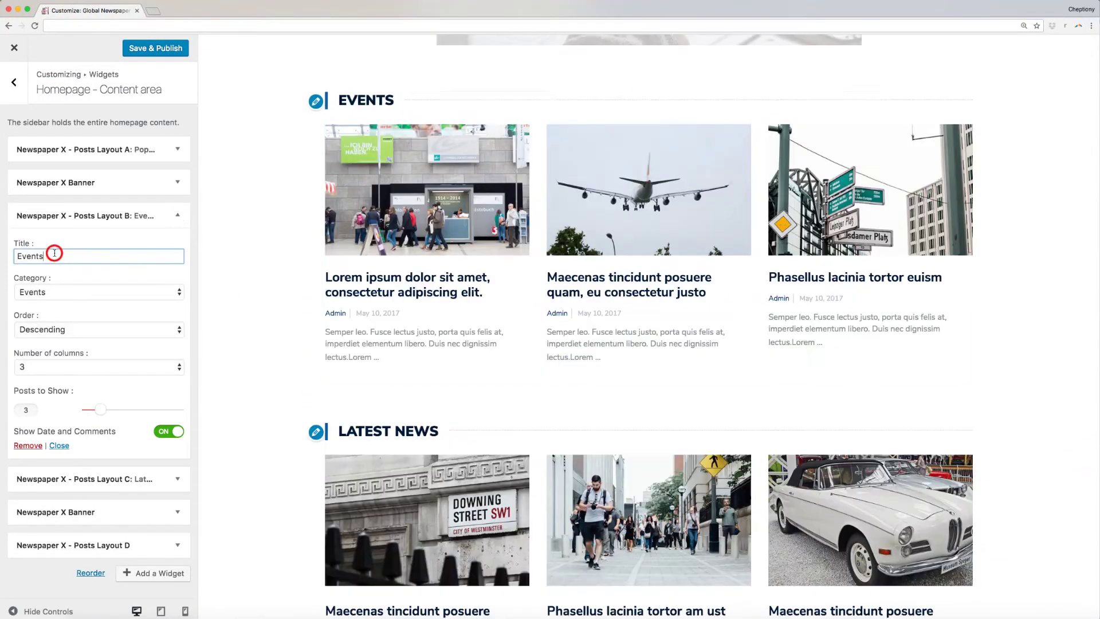
{"action": "left_click", "coordinate": [58, 291]}
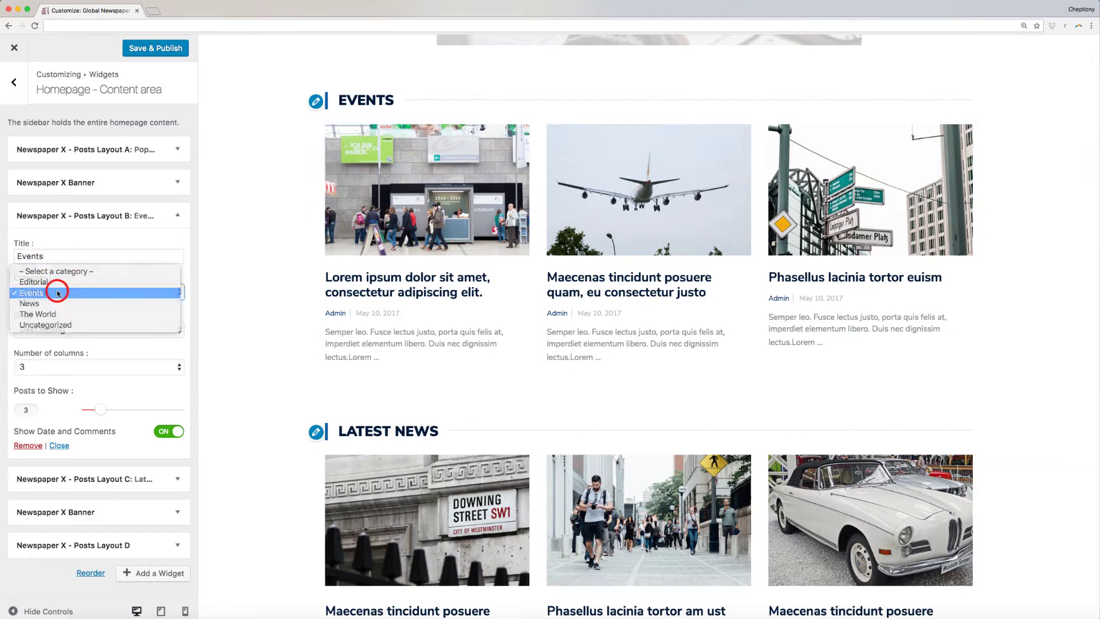
{"action": "left_click", "coordinate": [58, 293]}
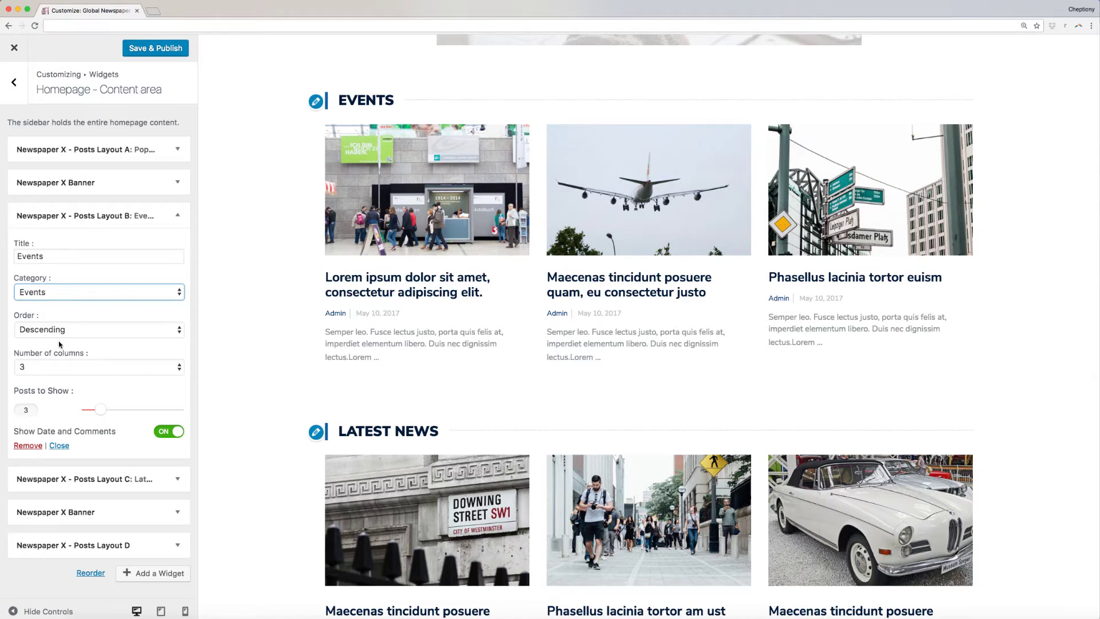
{"action": "left_click_drag", "start_coordinate": [100, 410], "coordinate": [111, 411]}
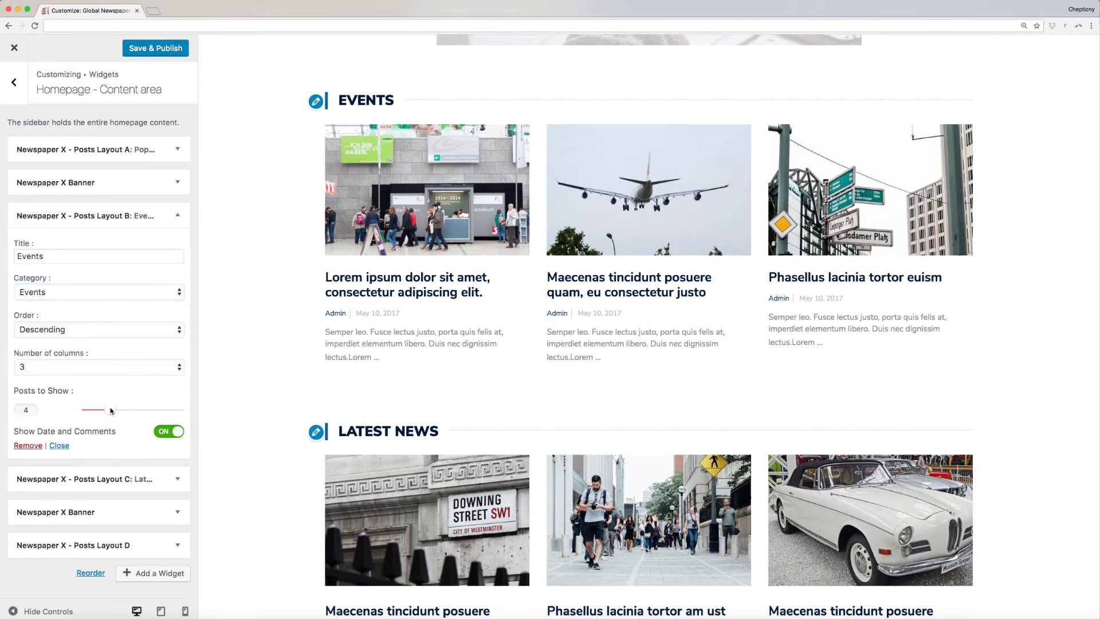
{"action": "left_click", "coordinate": [165, 434]}
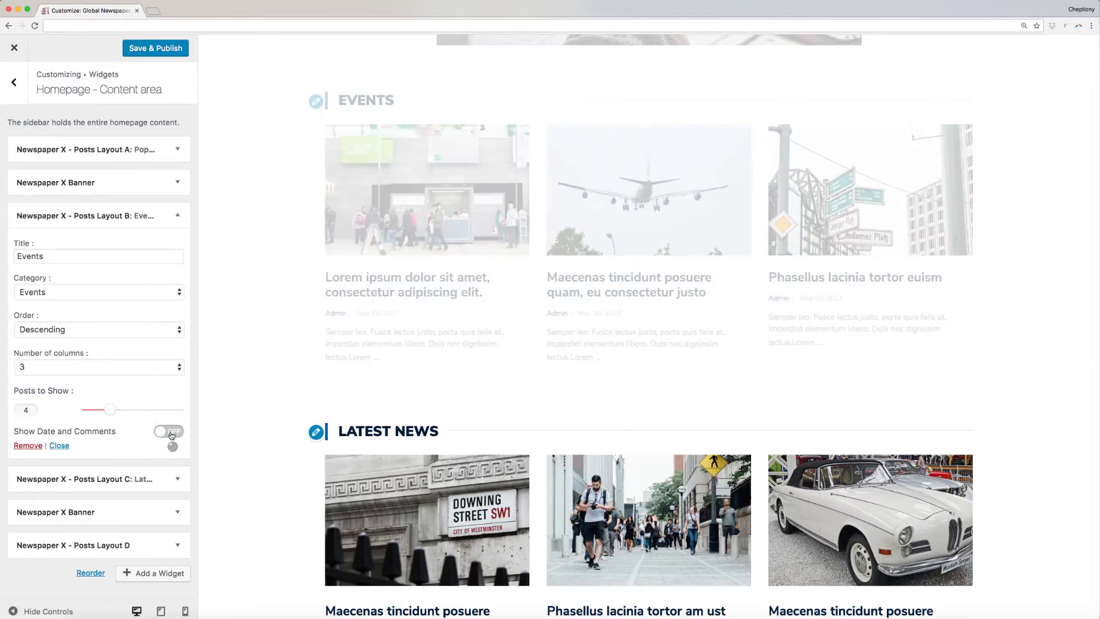
{"action": "left_click", "coordinate": [59, 446]}
- Expand the Latest News block's settings and scroll through them
{"action": "left_click", "coordinate": [149, 251]}
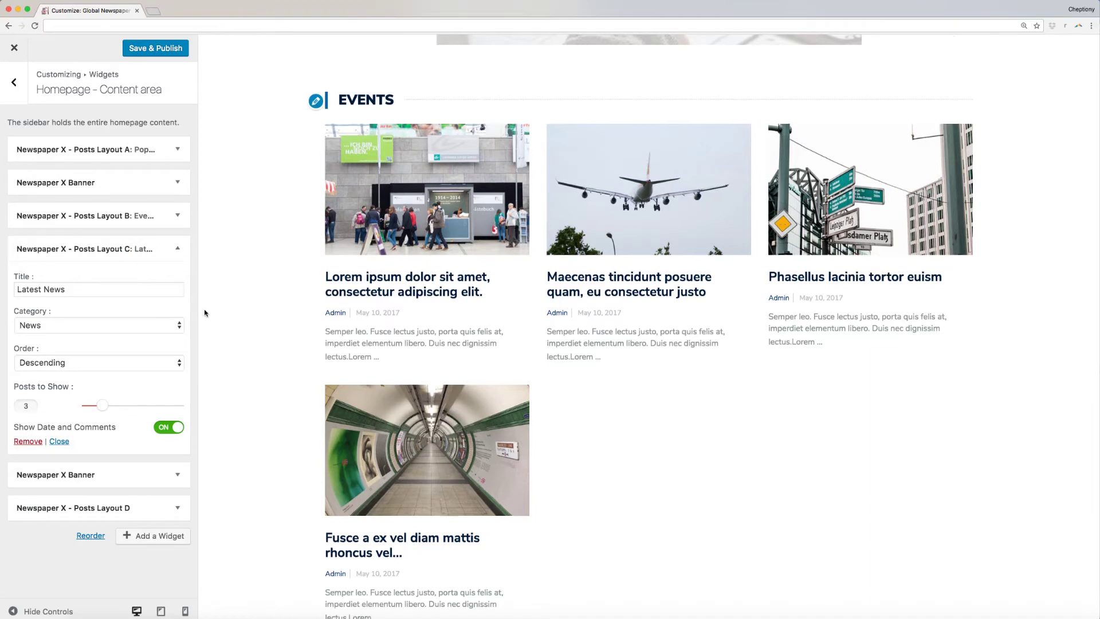
{"action": "scroll", "coordinate": [204, 312], "scroll_direction": "down", "scroll_amount": 4}
{"action": "scroll", "coordinate": [204, 312], "scroll_direction": "down", "scroll_amount": 8}
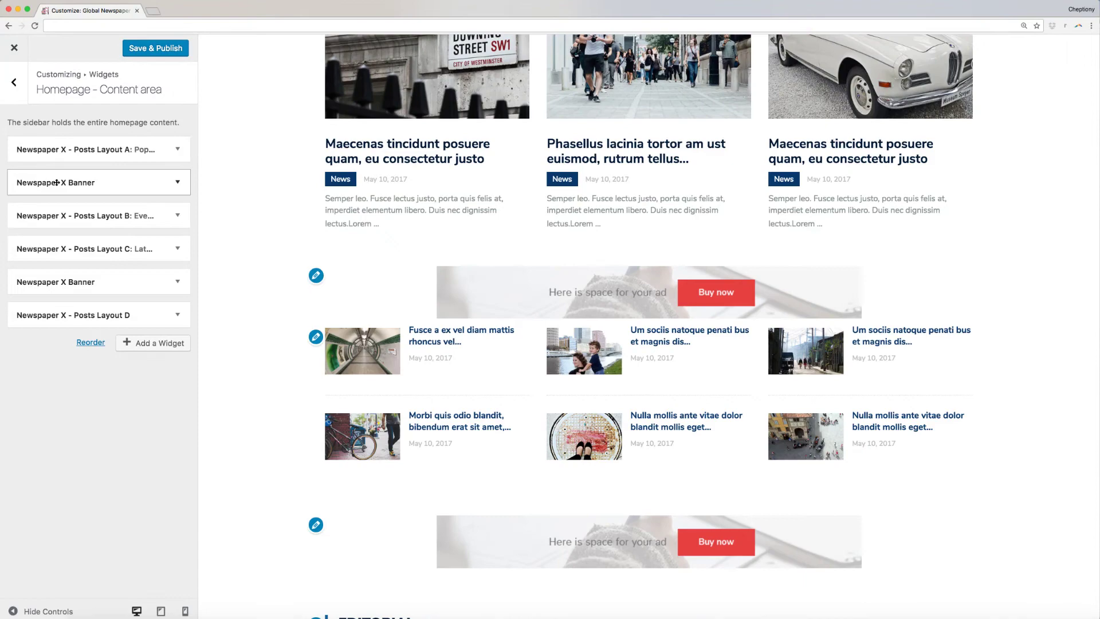
{"action": "left_click", "coordinate": [57, 182]}
{"action": "scroll", "coordinate": [368, 243], "scroll_direction": "up", "scroll_amount": 7}
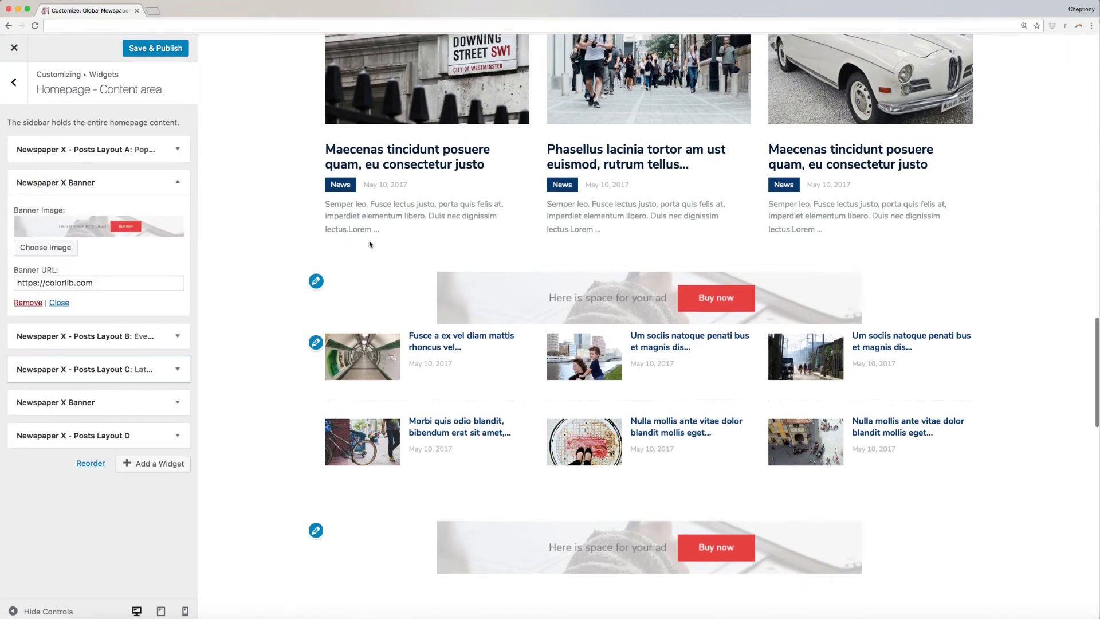
{"action": "scroll", "coordinate": [370, 244], "scroll_direction": "up", "scroll_amount": 10}
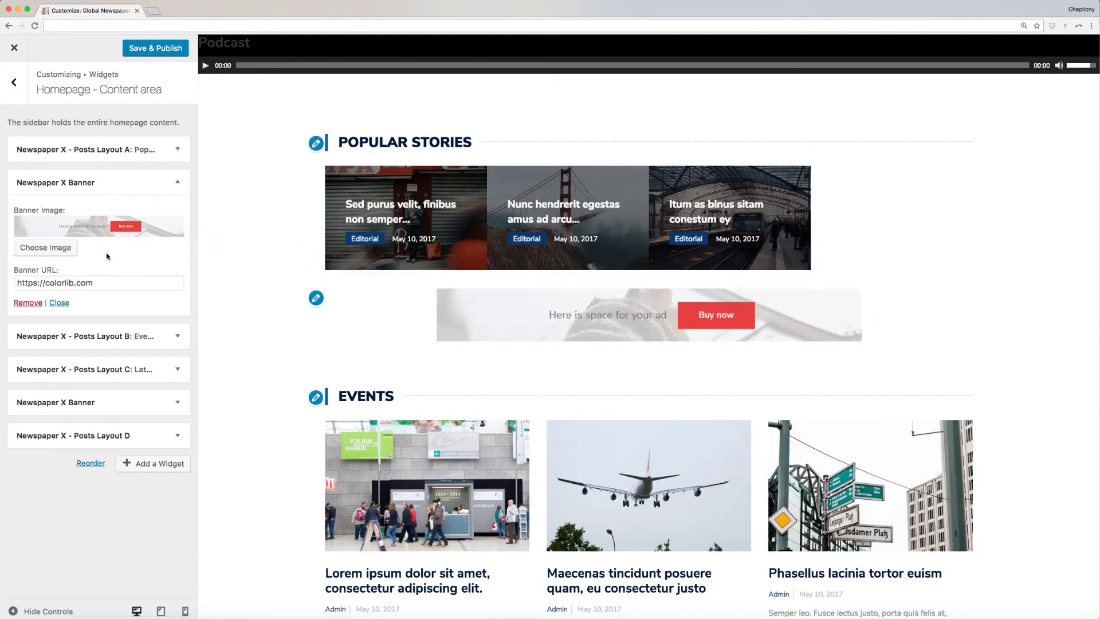
{"action": "left_click", "coordinate": [49, 246]}
{"action": "left_click", "coordinate": [113, 283]}
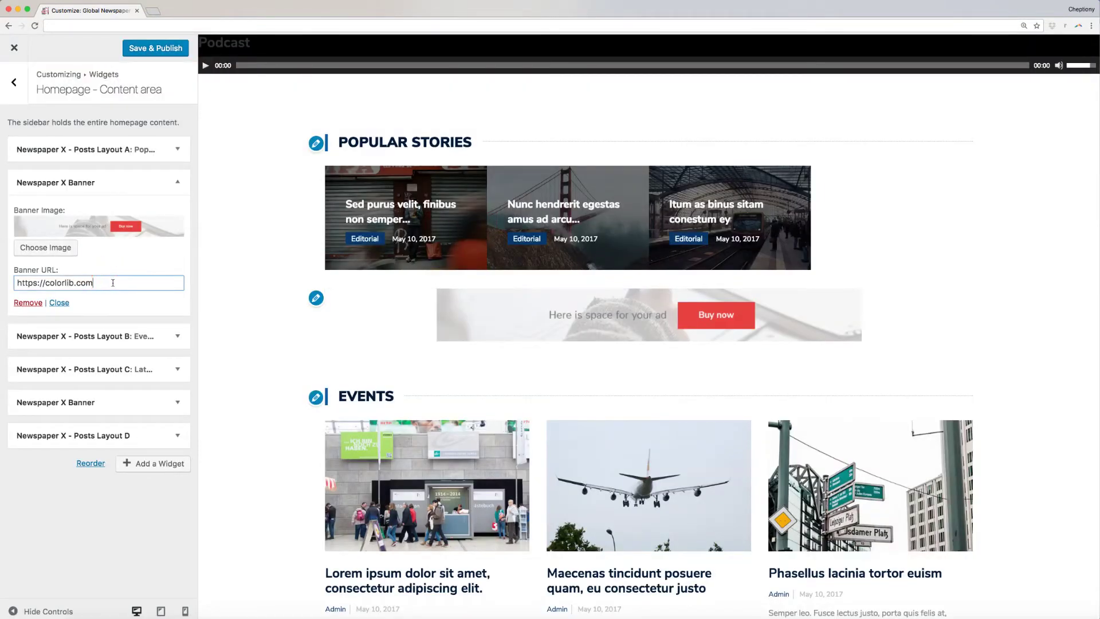
{"action": "type", "text": "/contact"}
{"action": "left_click", "coordinate": [79, 299]}
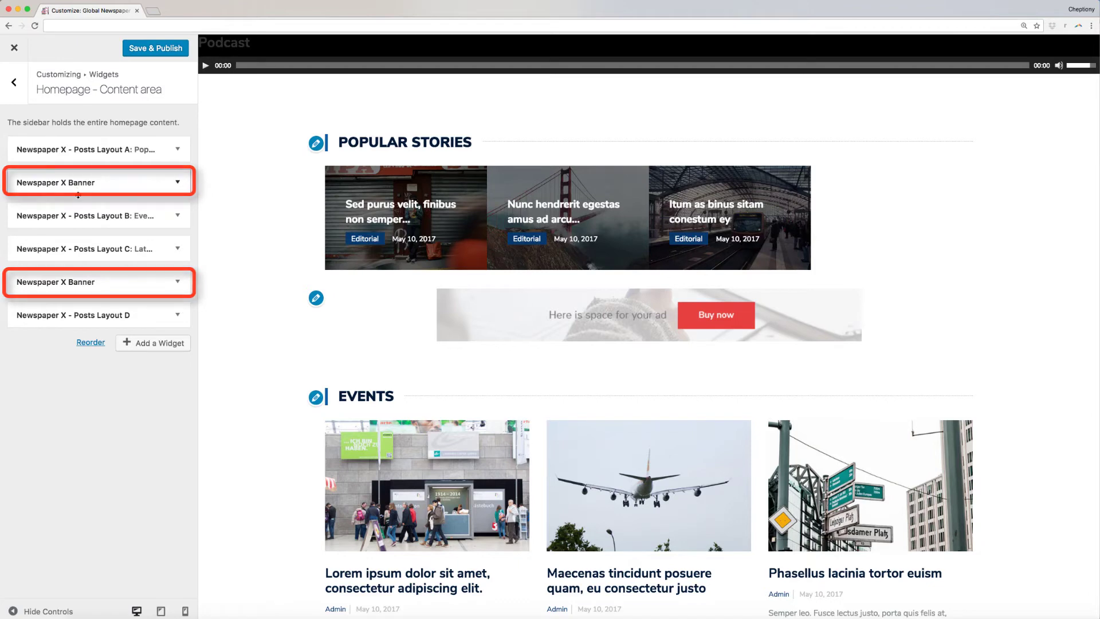
- Drag the second banner above the Latest News block, then go back to the widget areas
{"action": "left_click", "coordinate": [149, 343]}
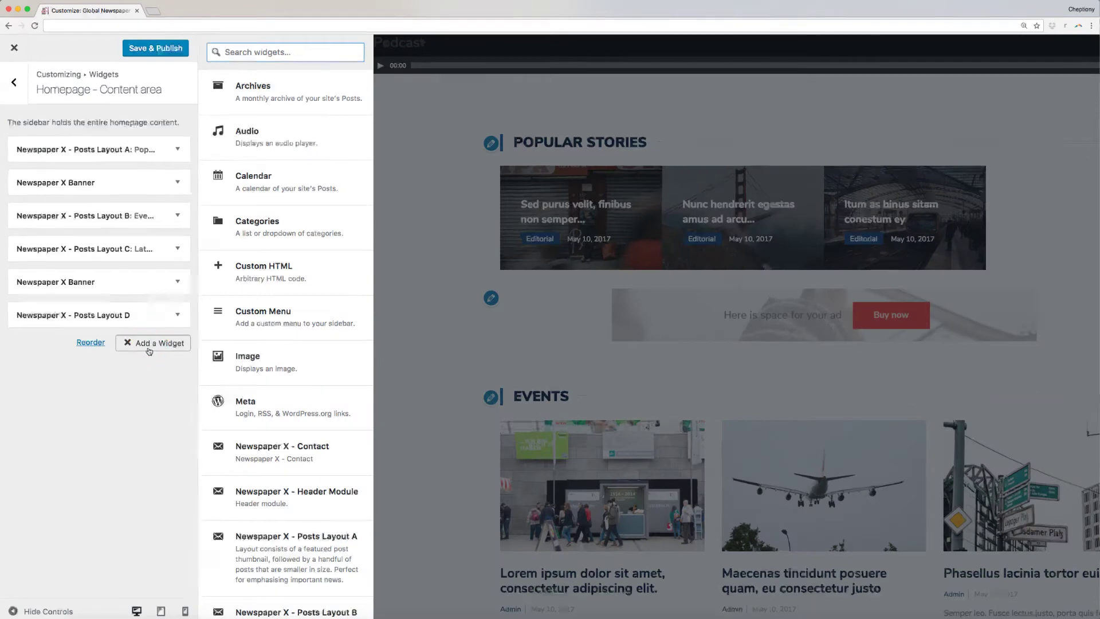
{"action": "left_click", "coordinate": [150, 344]}
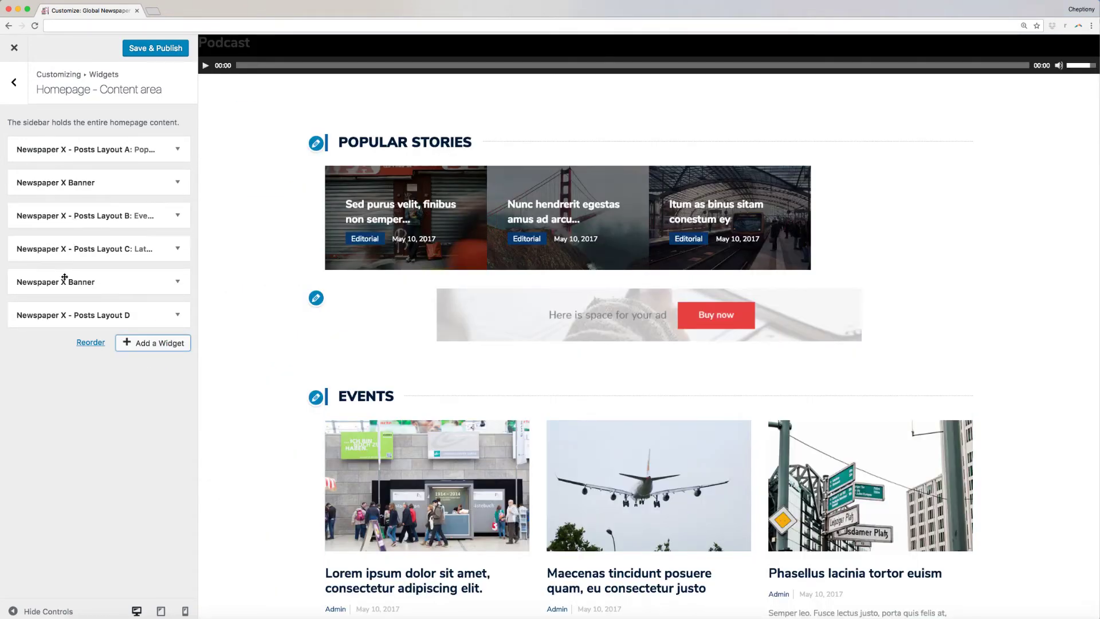
{"action": "left_click_drag", "start_coordinate": [61, 310], "coordinate": [51, 285]}
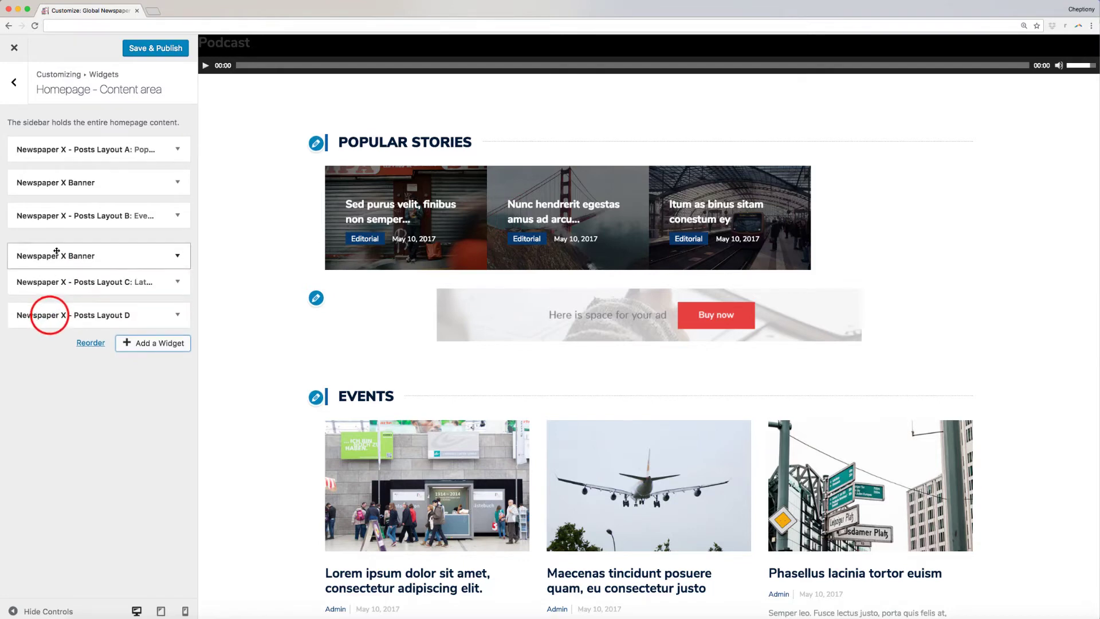
{"action": "left_click", "coordinate": [12, 88]}
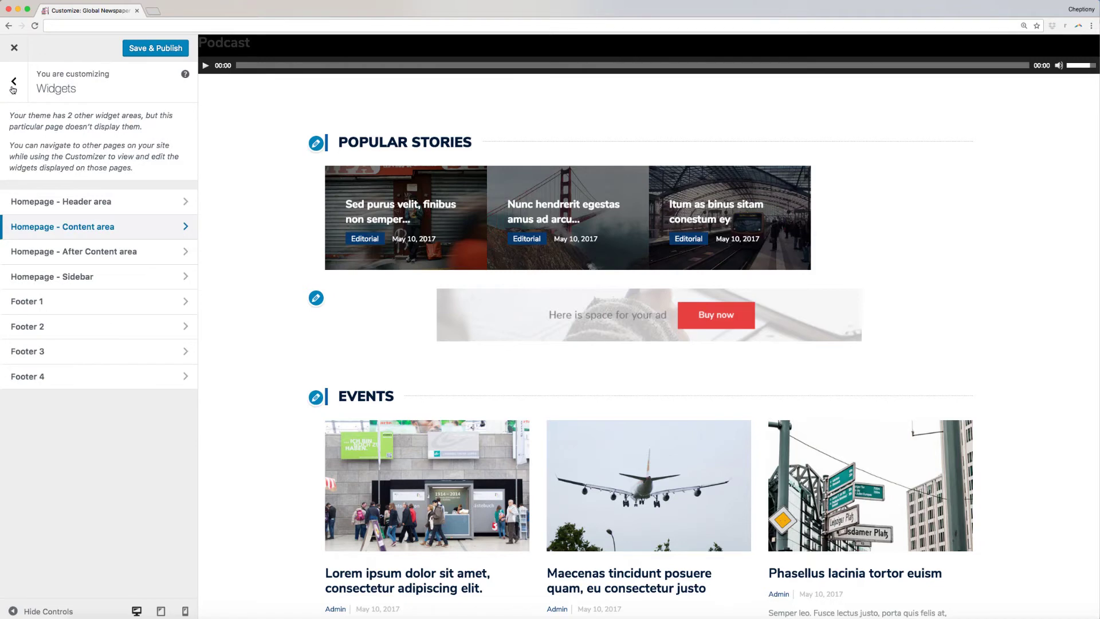
- Delete the 'Posts Layout B: Editorial' widget from Homepage – After Content and return to the widget areas
{"action": "left_click", "coordinate": [43, 251]}
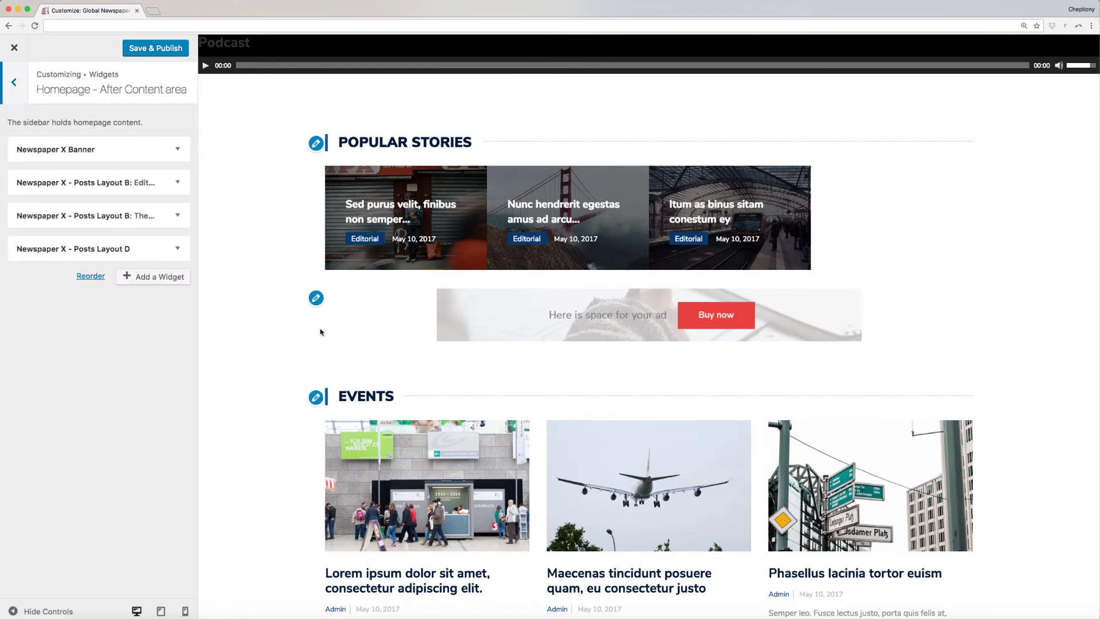
{"action": "scroll", "coordinate": [320, 332], "scroll_direction": "down", "scroll_amount": 10}
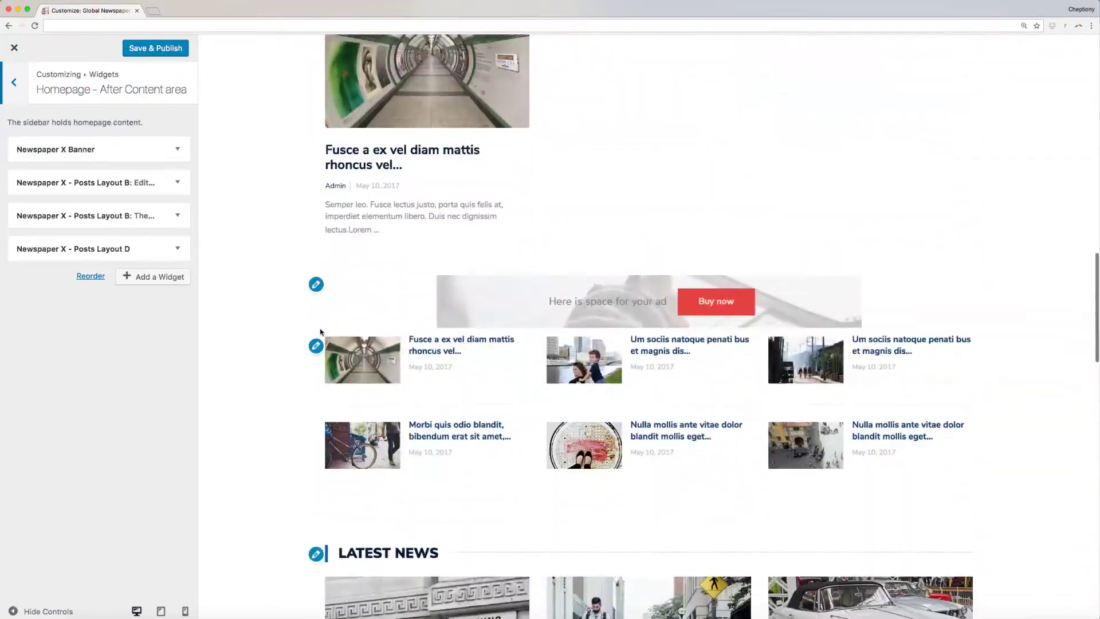
{"action": "scroll", "coordinate": [321, 332], "scroll_direction": "down", "scroll_amount": 6}
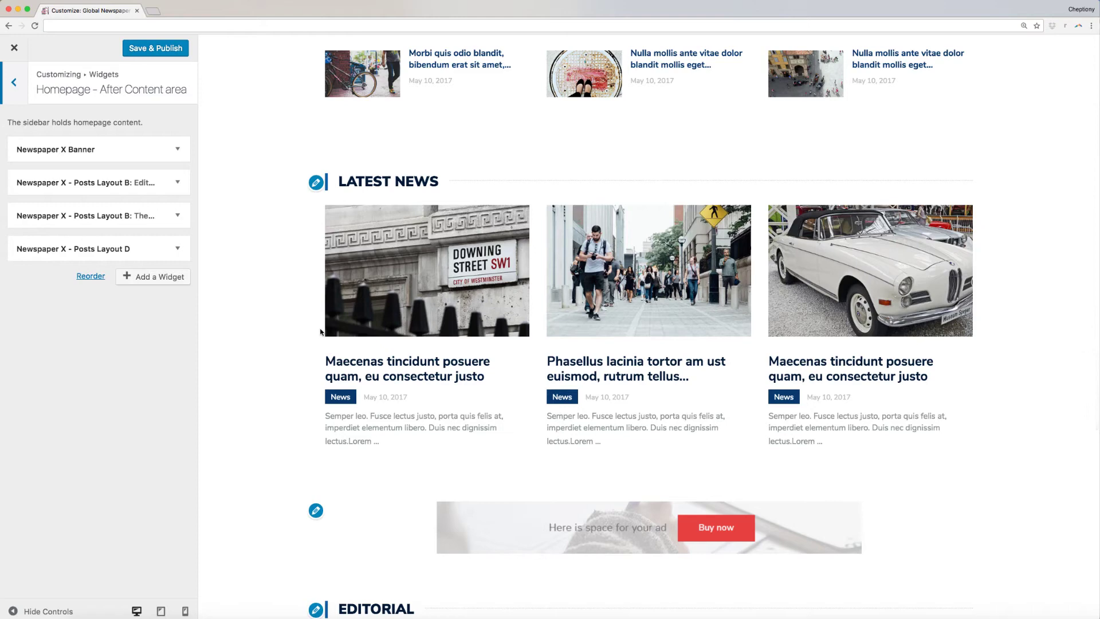
{"action": "left_click", "coordinate": [115, 196]}
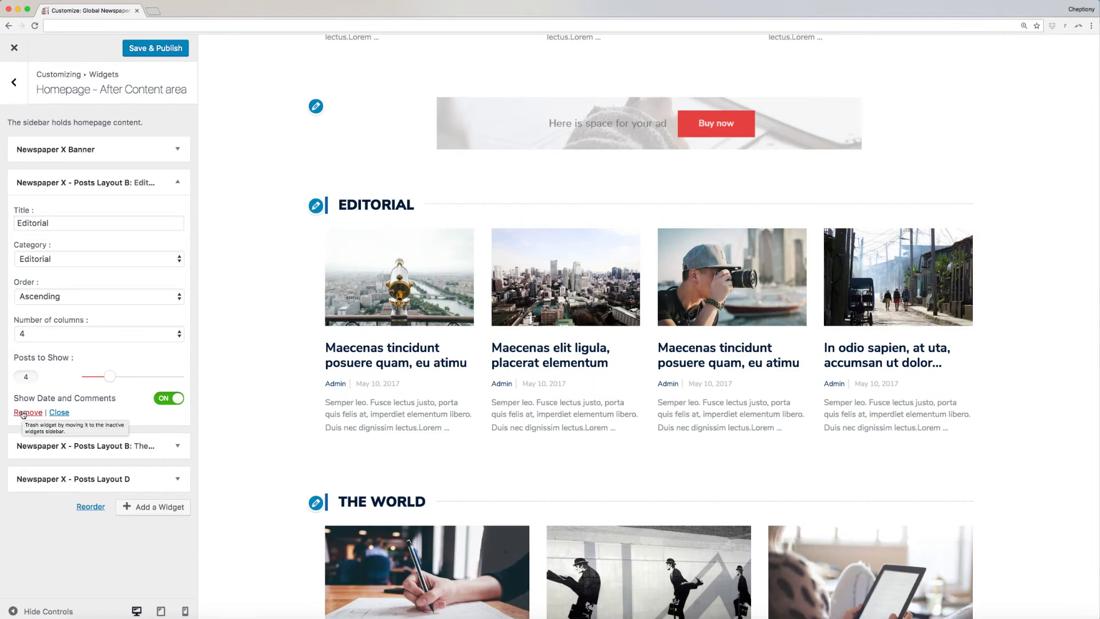
{"action": "left_click", "coordinate": [23, 412]}
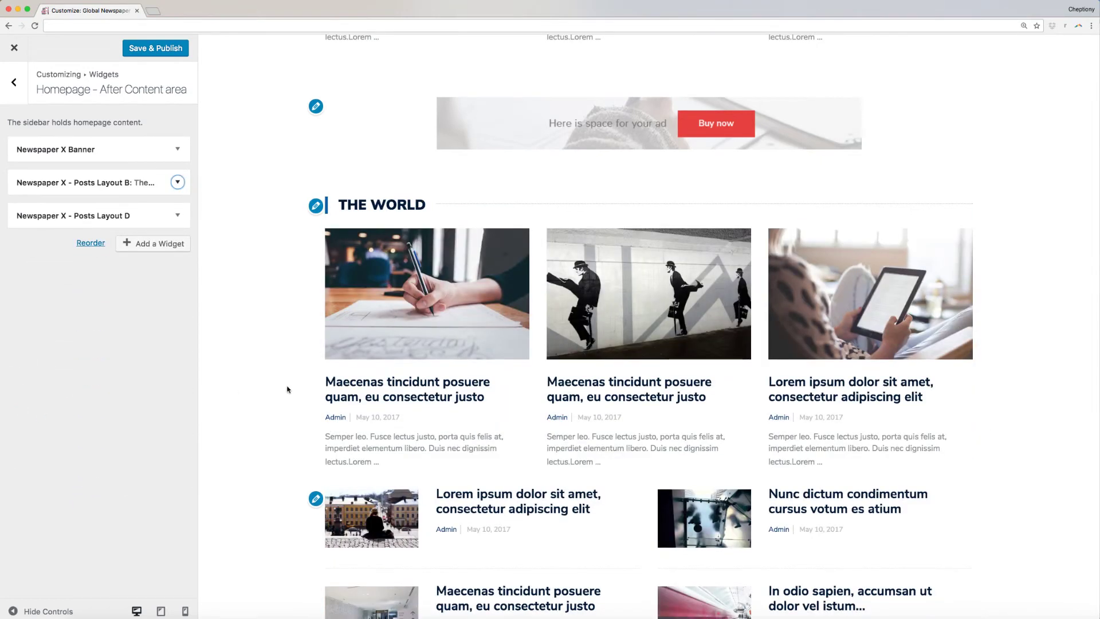
{"action": "scroll", "coordinate": [288, 390], "scroll_direction": "down", "scroll_amount": 5}
{"action": "left_click", "coordinate": [14, 83]}
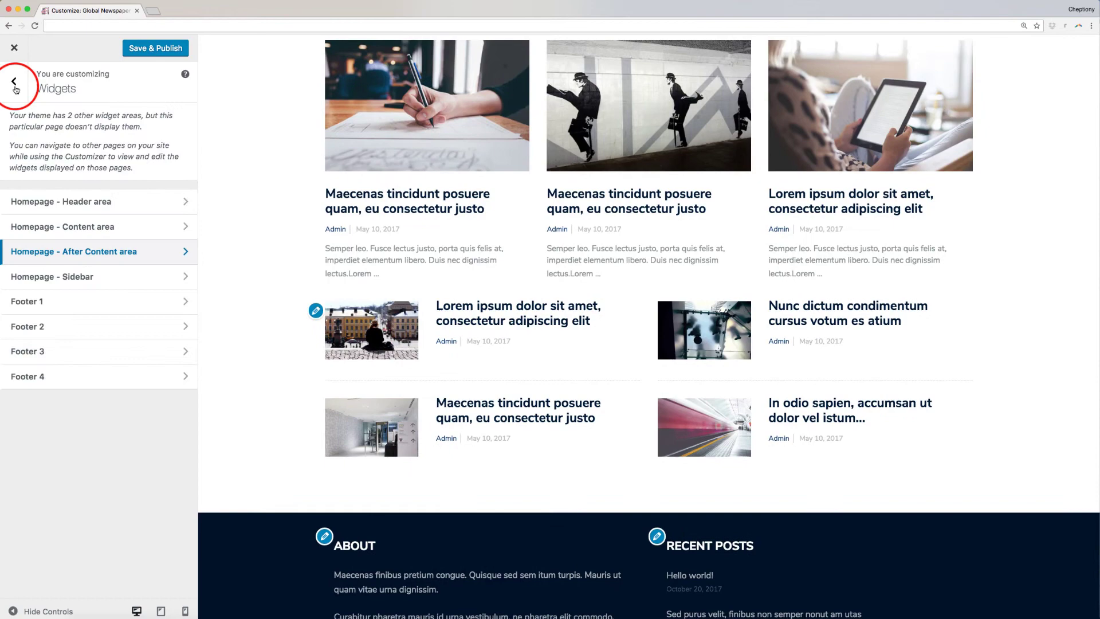
- Add an Archives widget titled 'Popular Posts' to Homepage – Sidebar, displayed as a month dropdown
{"action": "left_click", "coordinate": [46, 278]}
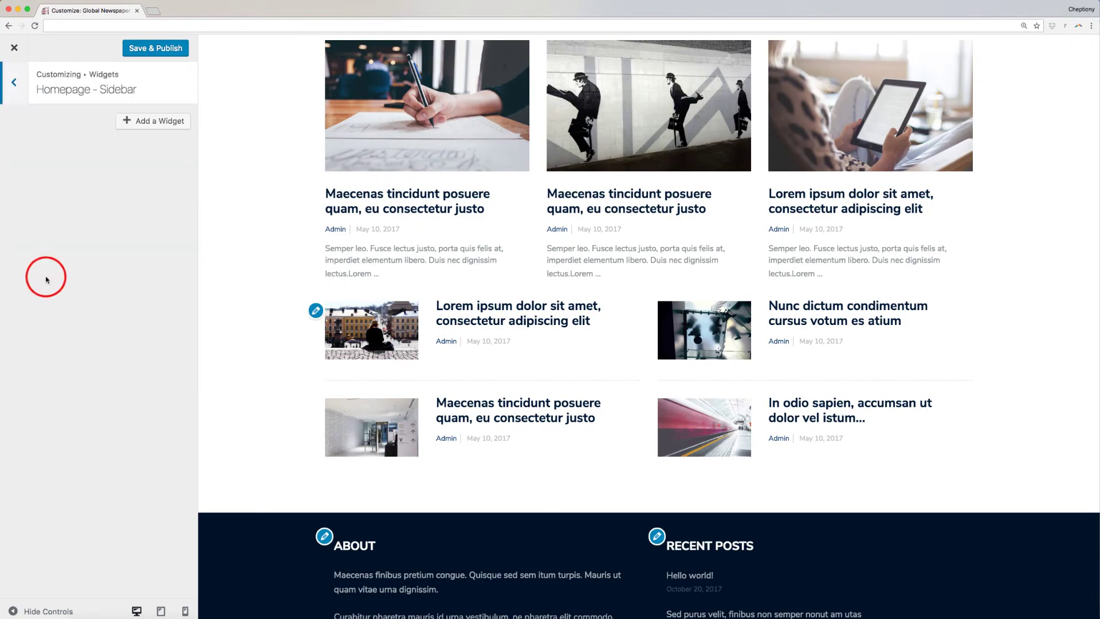
{"action": "scroll", "coordinate": [333, 172], "scroll_direction": "up", "scroll_amount": 15}
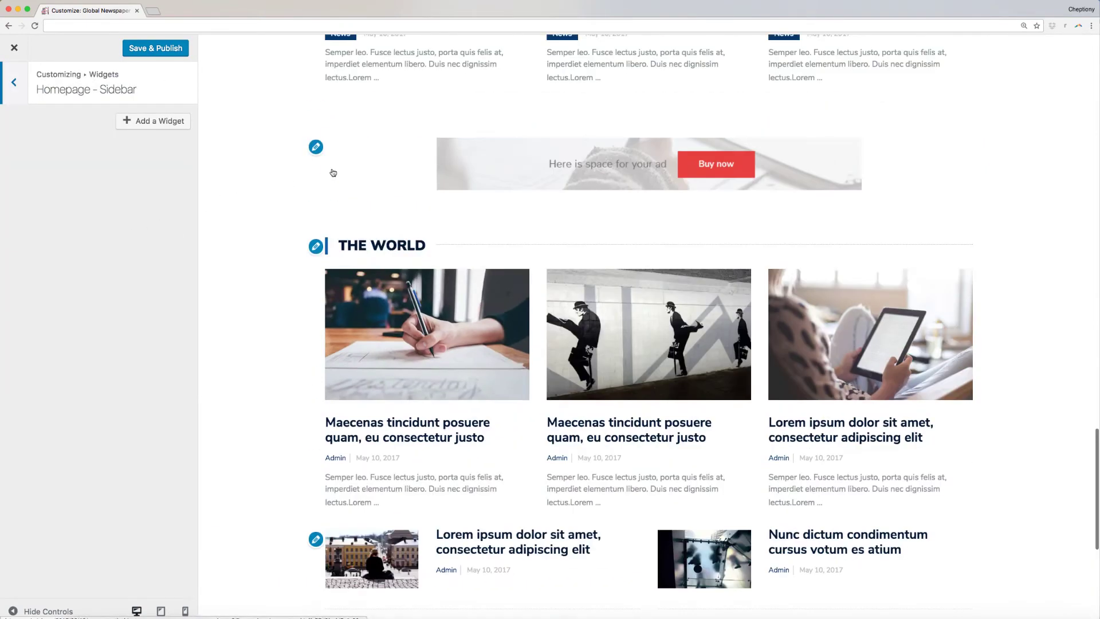
{"action": "scroll", "coordinate": [333, 172], "scroll_direction": "up", "scroll_amount": 8}
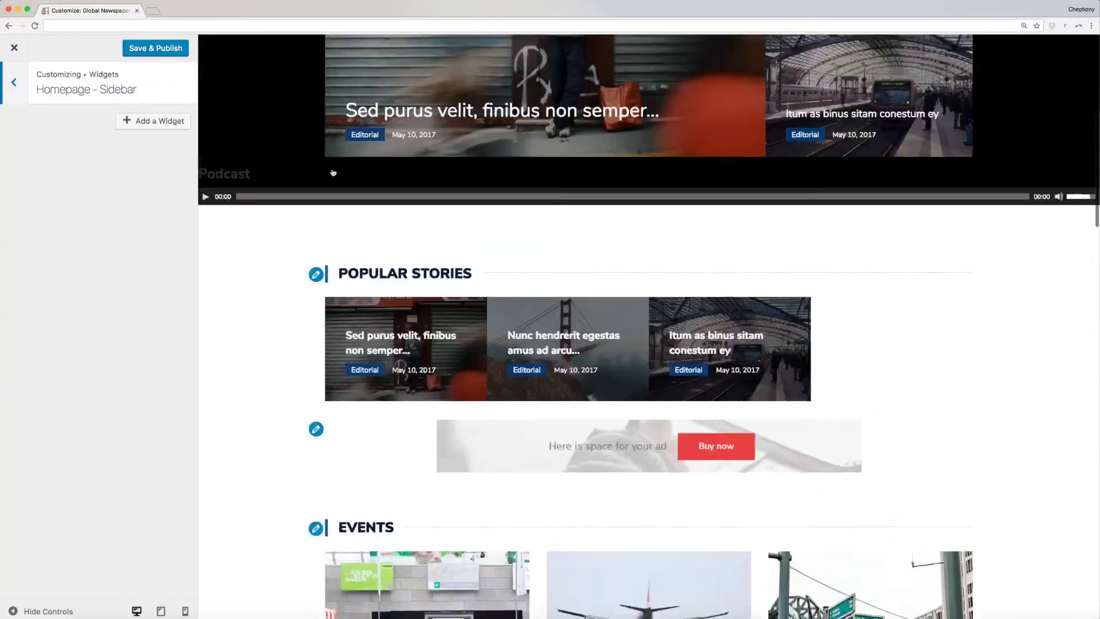
{"action": "left_click", "coordinate": [150, 123]}
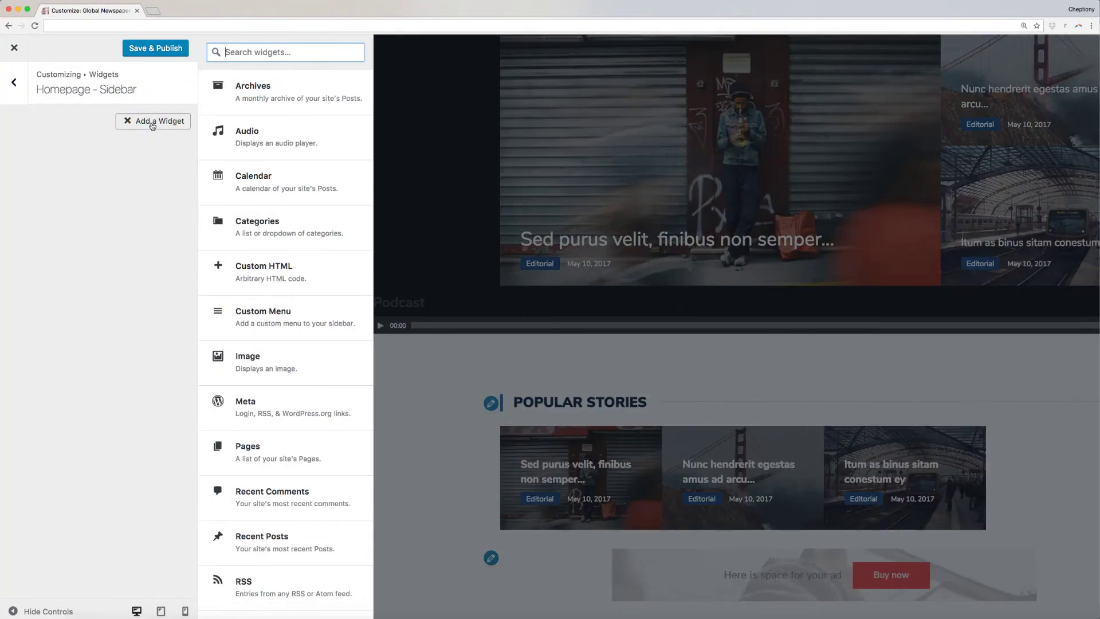
{"action": "left_click", "coordinate": [259, 90]}
{"action": "left_click", "coordinate": [76, 166]}
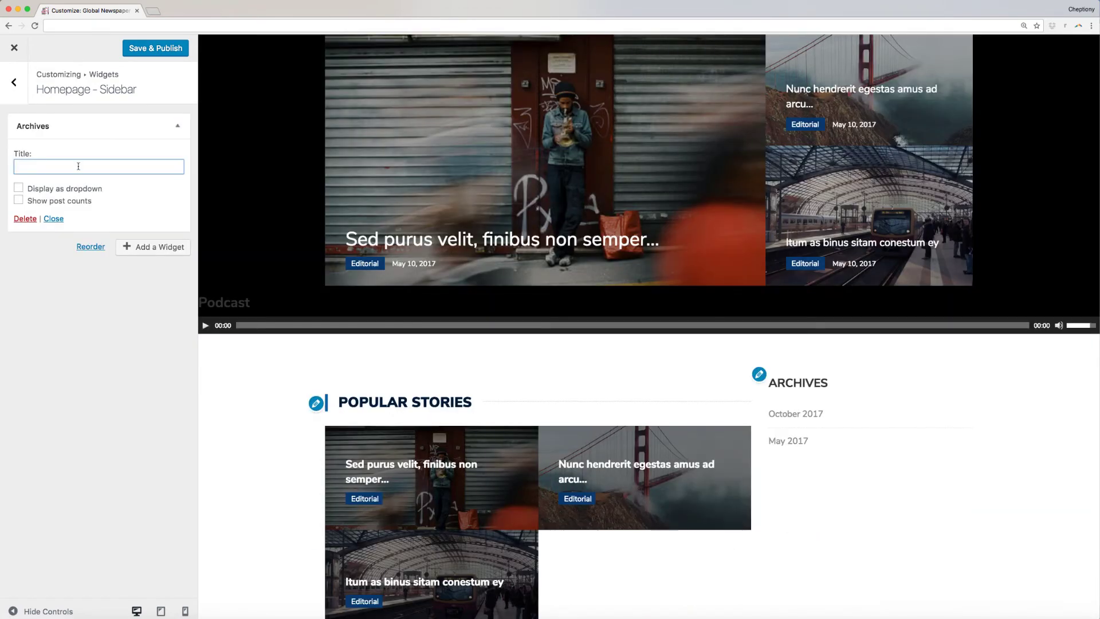
{"action": "type", "text": "Popular Posts"}
{"action": "left_click", "coordinate": [17, 189]}
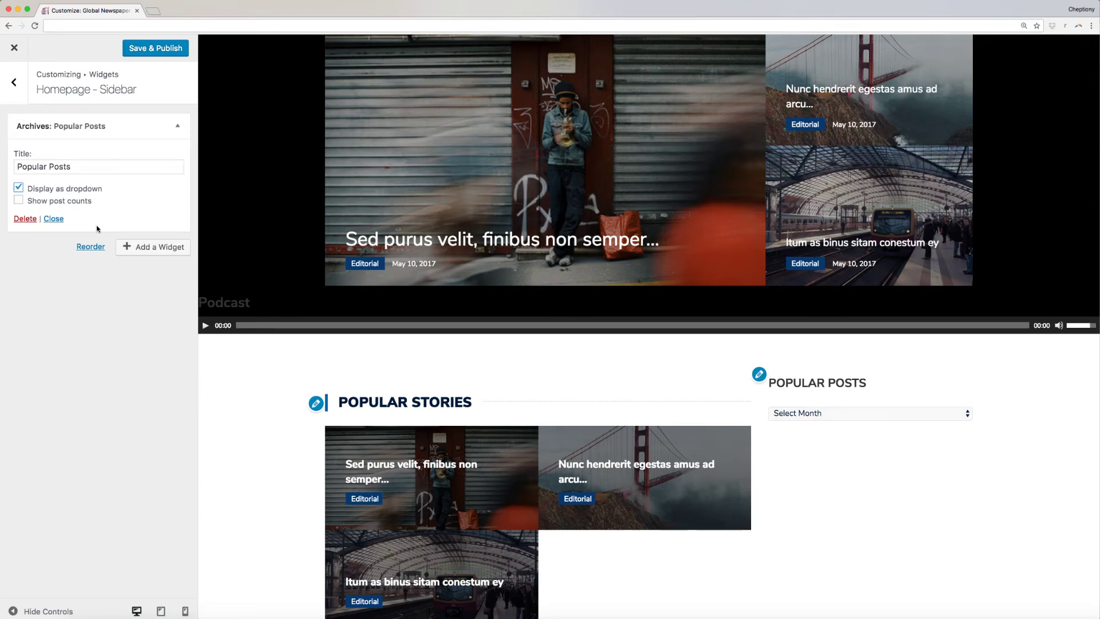
{"action": "left_click", "coordinate": [14, 83]}
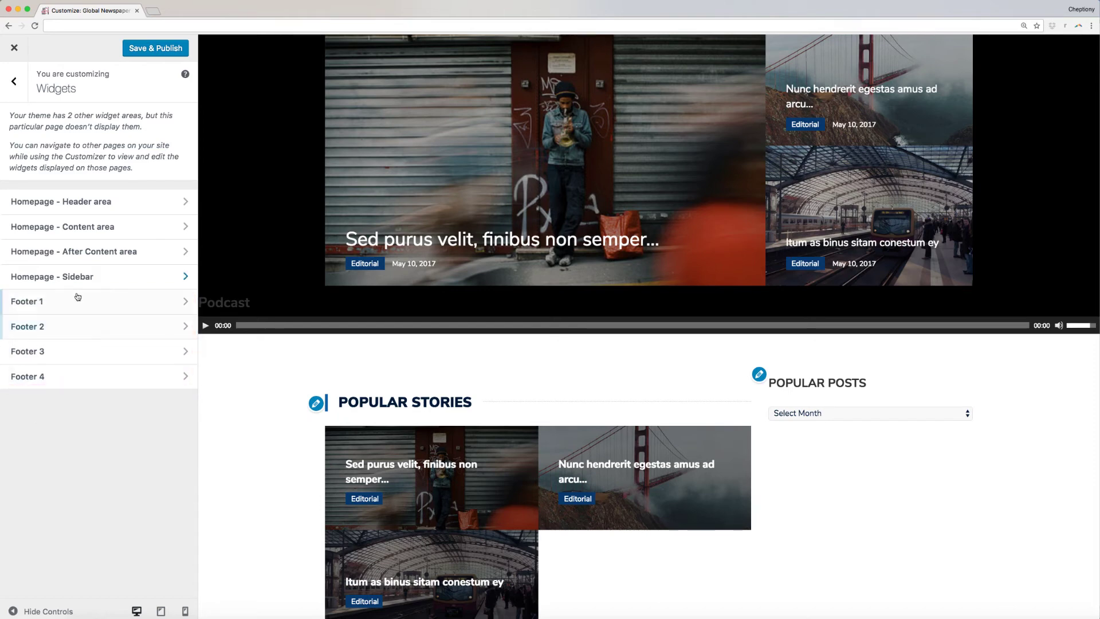
- Review the Footer settings under Theme options
{"action": "left_click", "coordinate": [17, 90]}
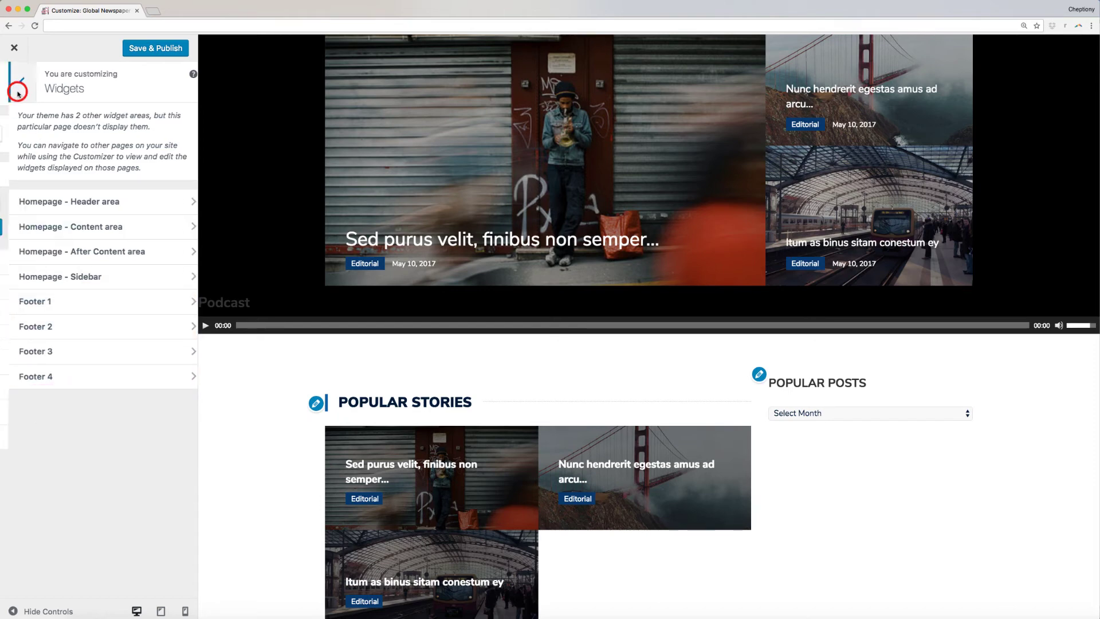
{"action": "left_click", "coordinate": [45, 289]}
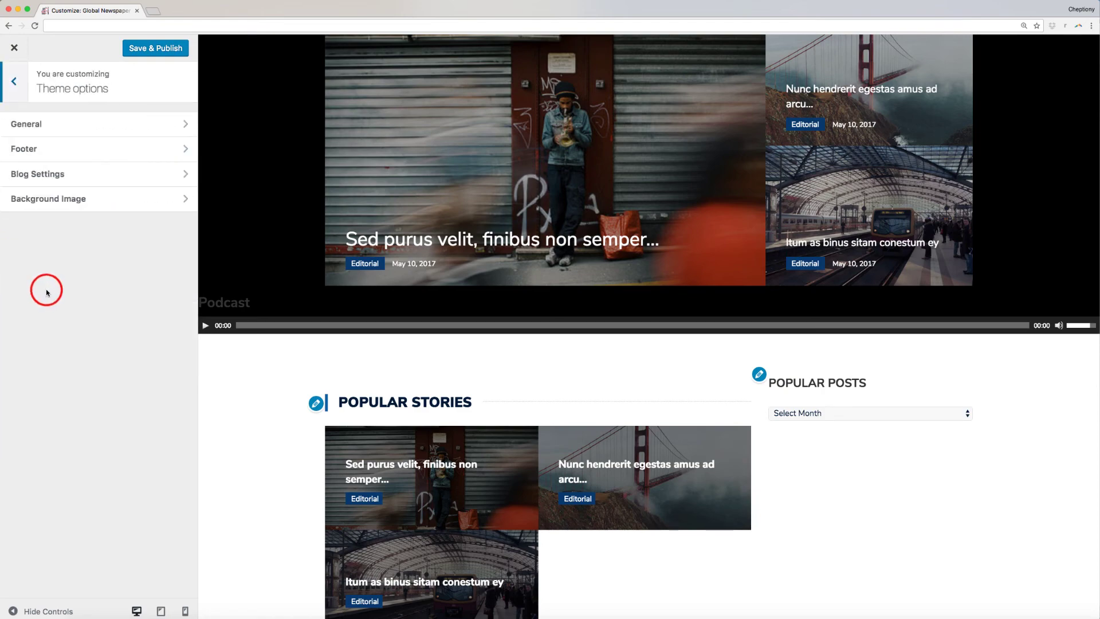
{"action": "left_click", "coordinate": [134, 153]}
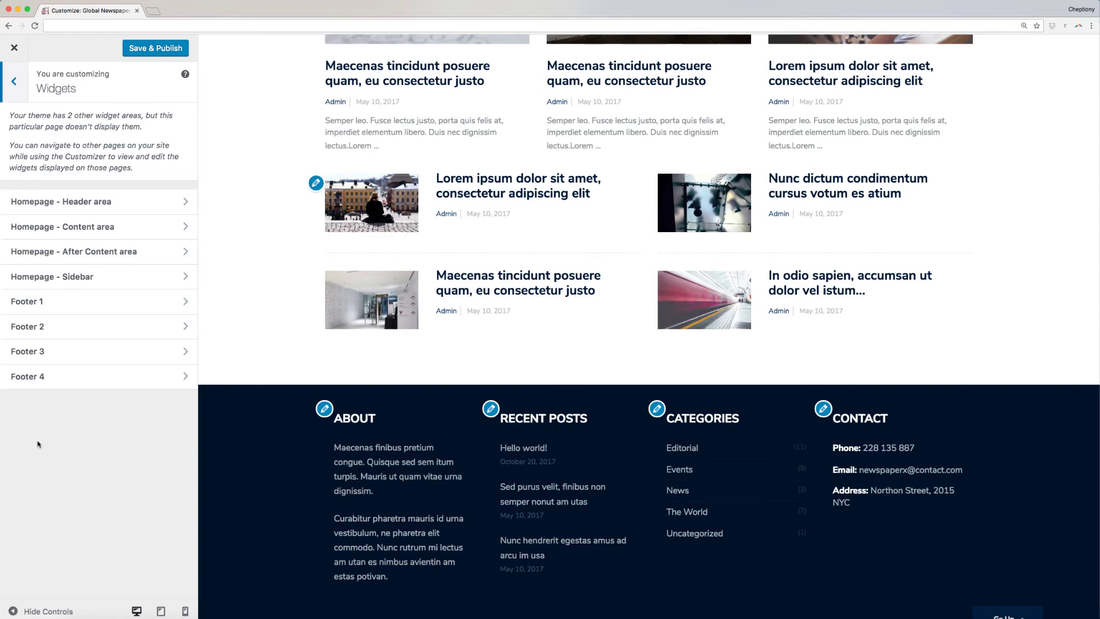
- Add a Calendar widget titled 'Time' to Footer 1, then open the Footer 2 widget area
{"action": "left_click", "coordinate": [88, 301]}
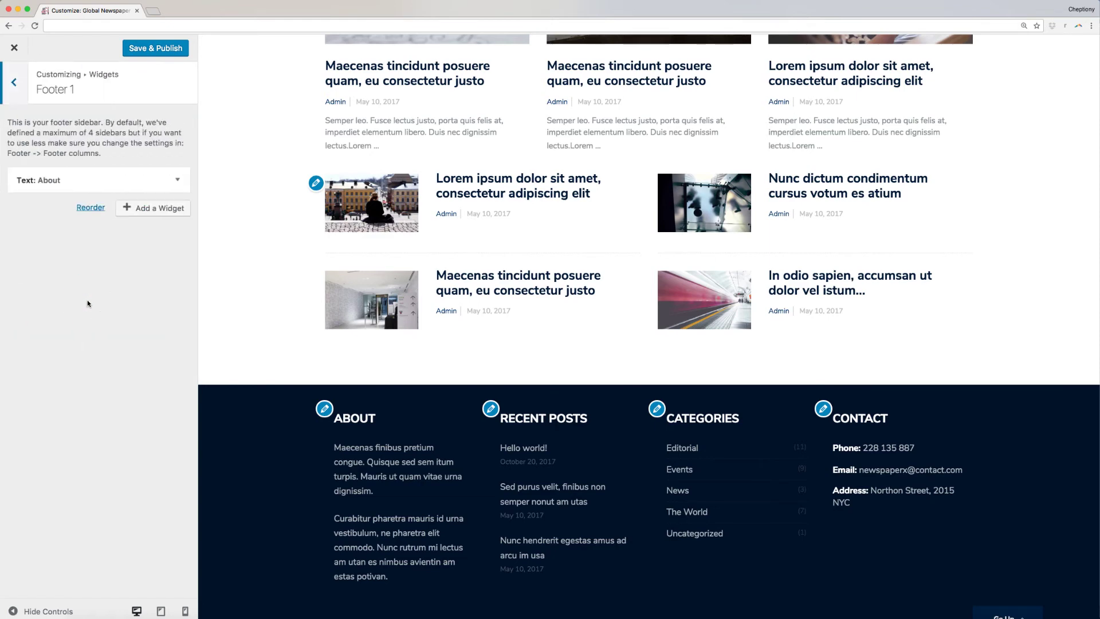
{"action": "left_click", "coordinate": [159, 214]}
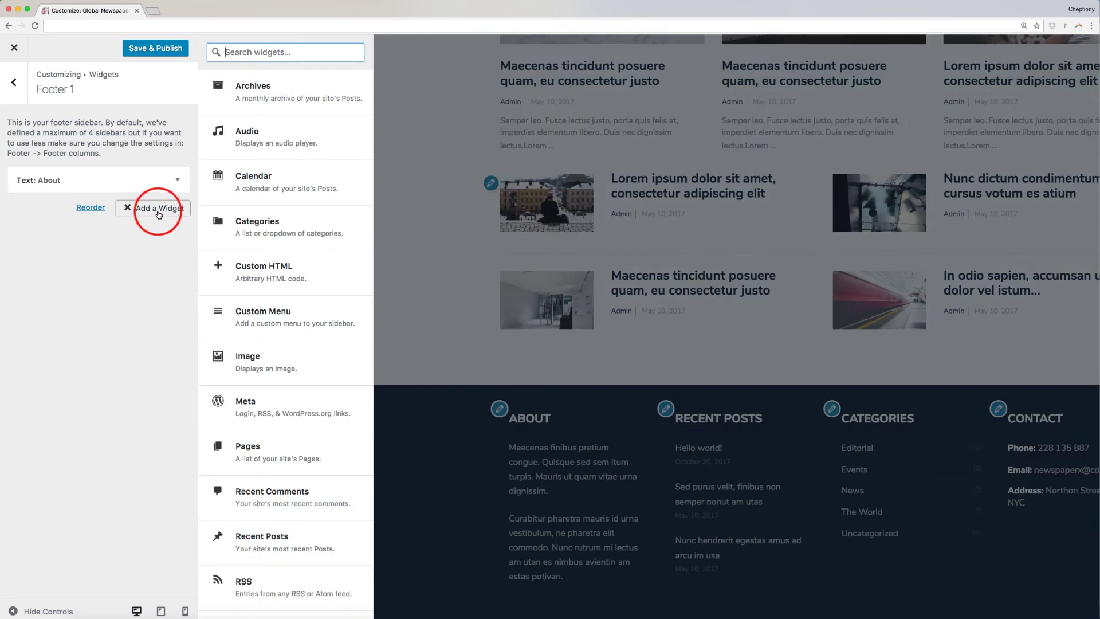
{"action": "left_click", "coordinate": [266, 184]}
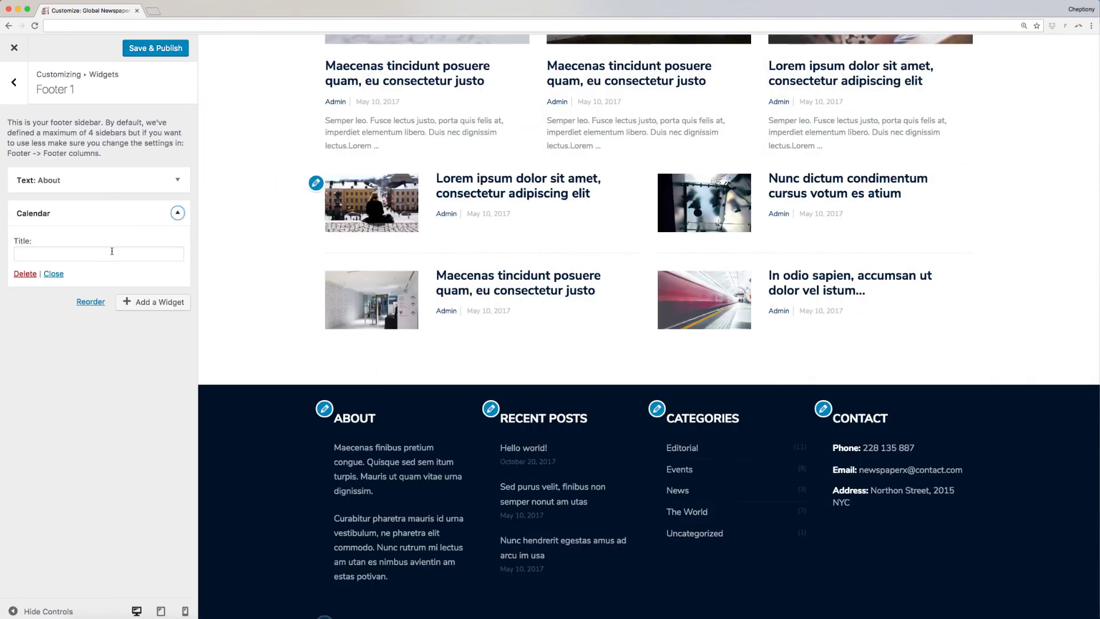
{"action": "type", "text": "Time"}
{"action": "scroll", "coordinate": [240, 404], "scroll_direction": "down", "scroll_amount": 5}
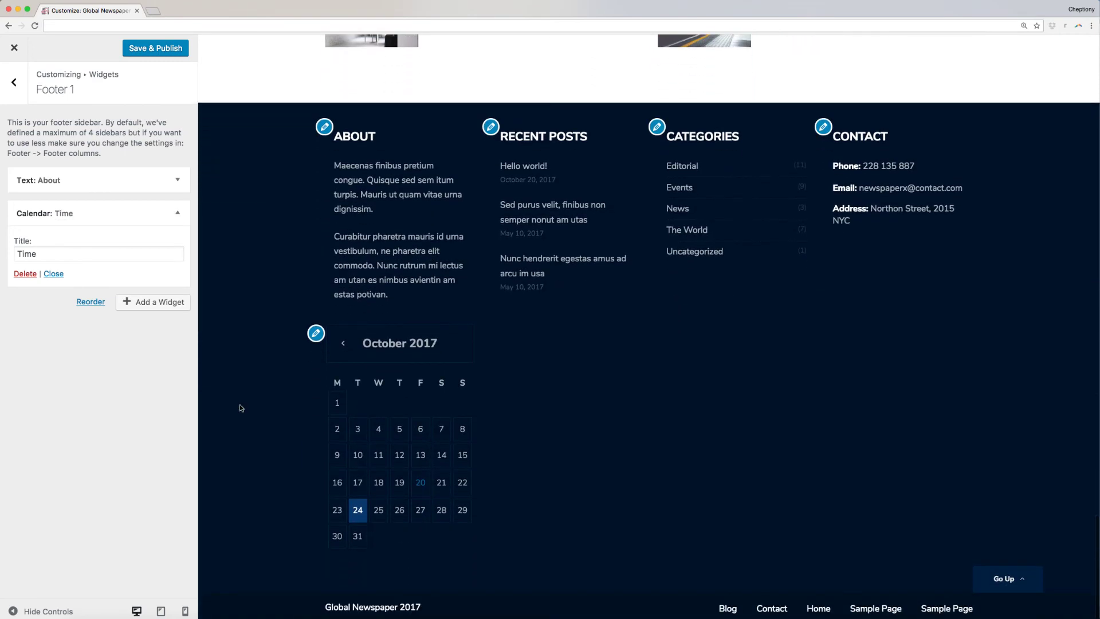
{"action": "left_click", "coordinate": [22, 89]}
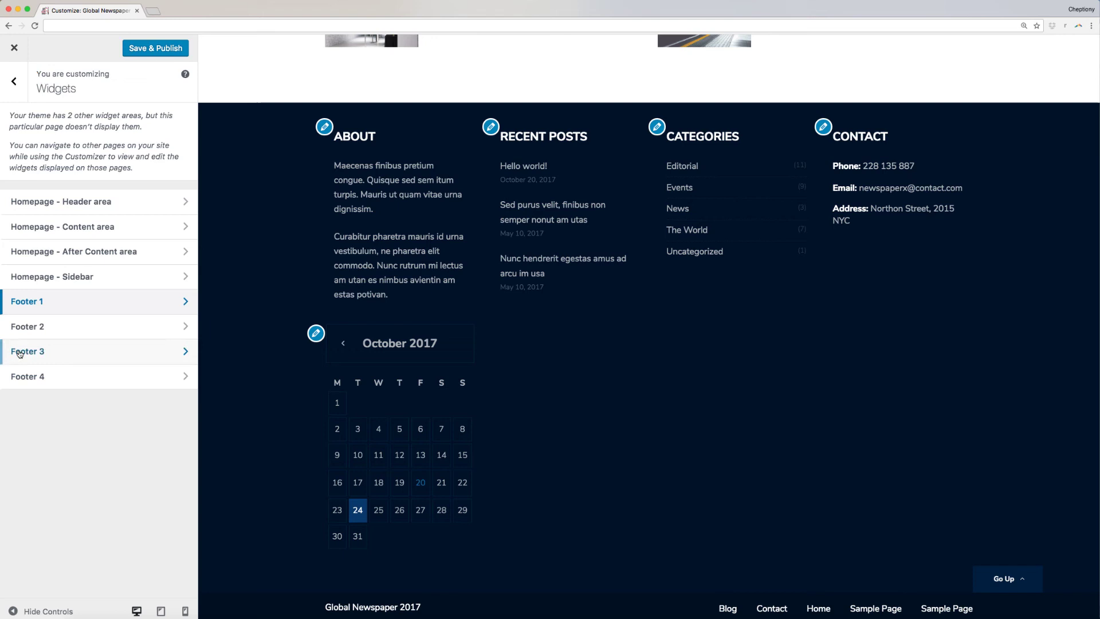
{"action": "left_click", "coordinate": [28, 332]}
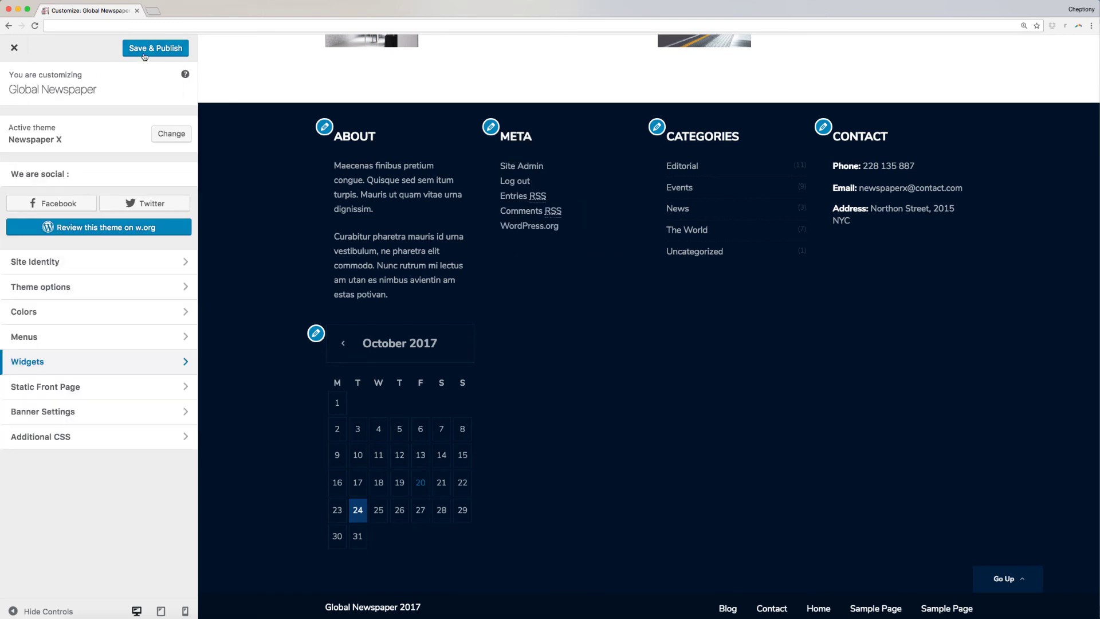
- Save & Publish the customizer changes and view the live homepage
{"action": "left_click", "coordinate": [144, 54]}
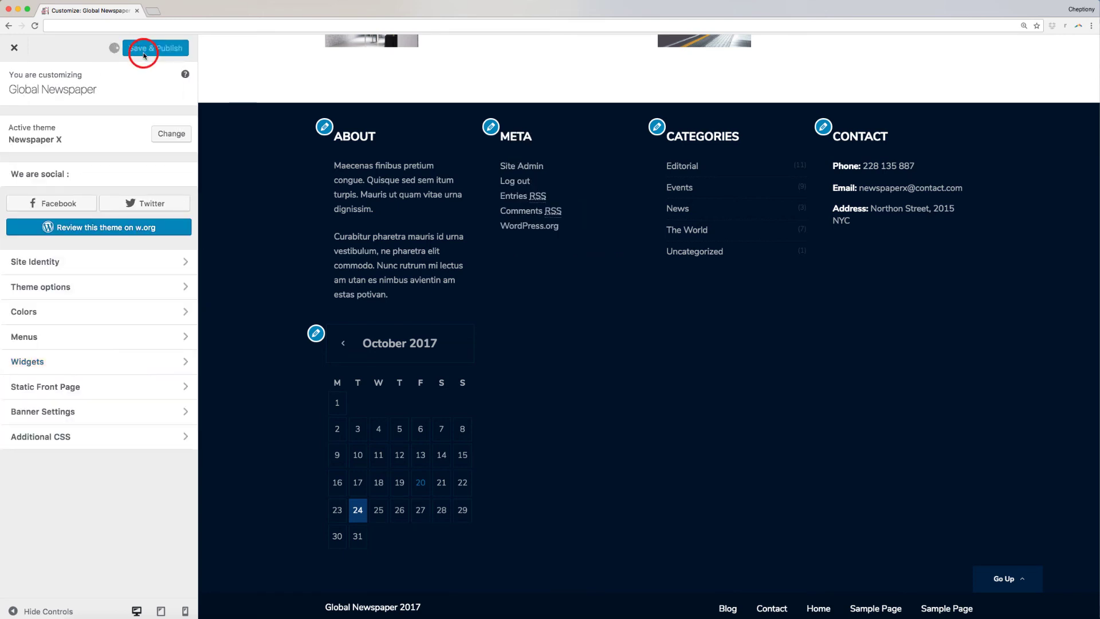
{"action": "left_click", "coordinate": [17, 49]}
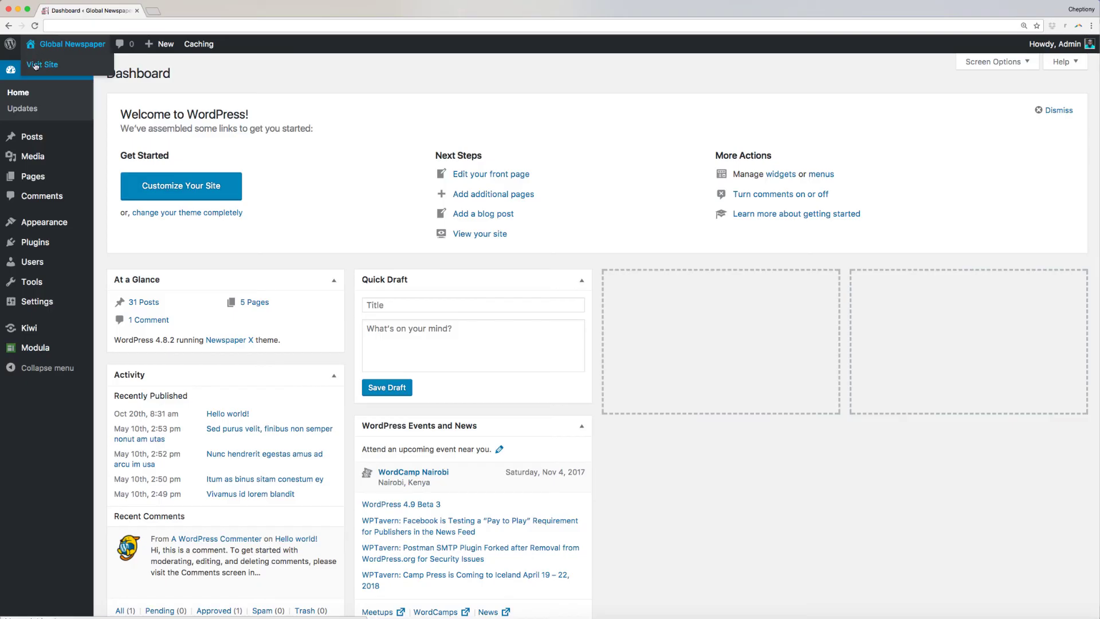
{"action": "left_click", "coordinate": [35, 67]}
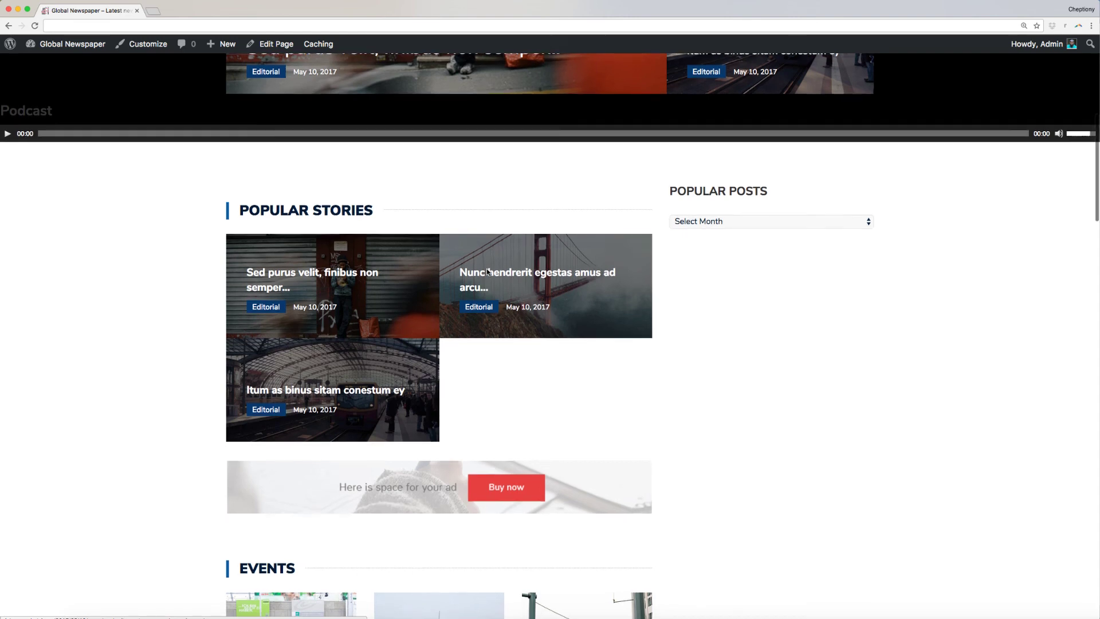
{"action": "scroll", "coordinate": [488, 272], "scroll_direction": "up", "scroll_amount": 6}
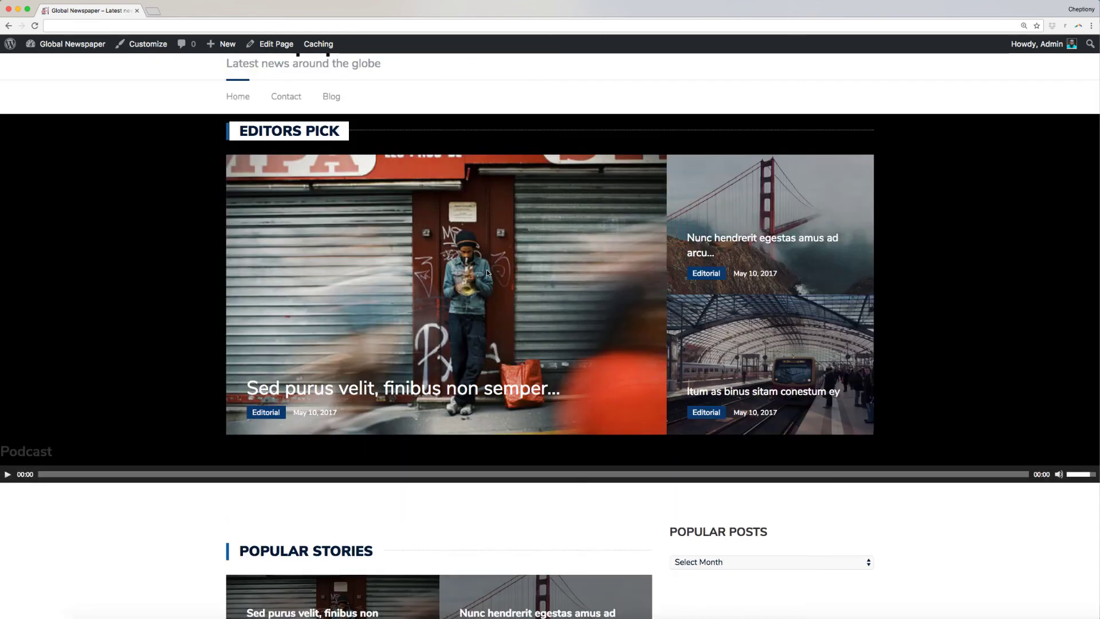